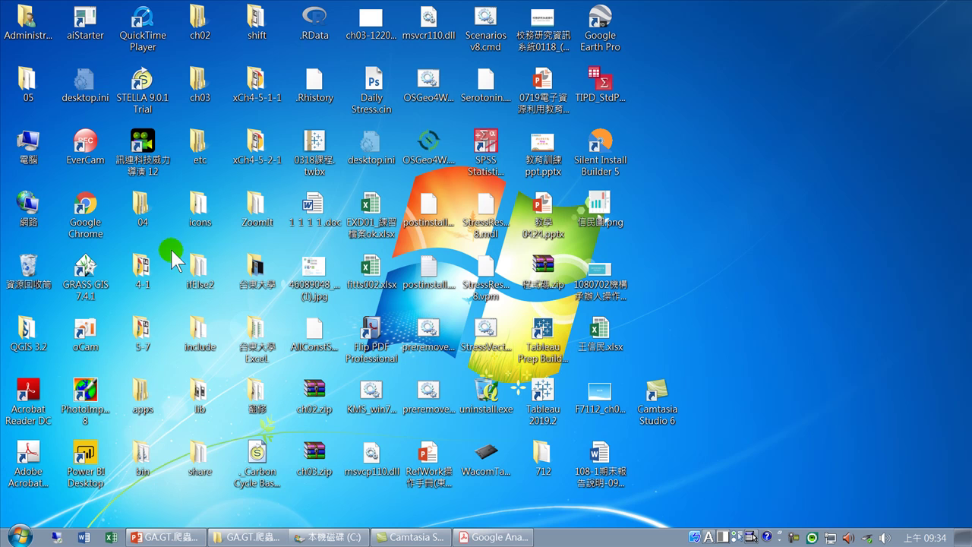
double_click(89, 205)
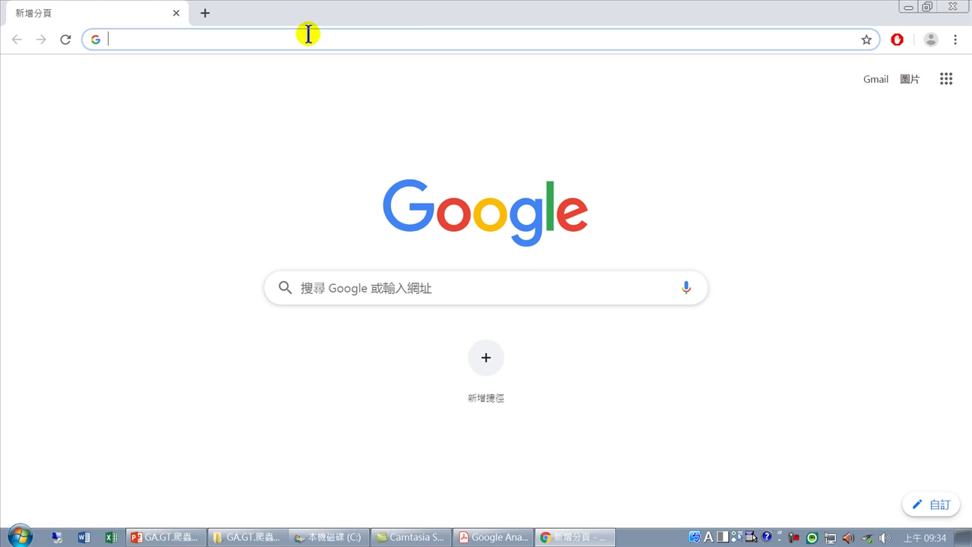
text(www.)
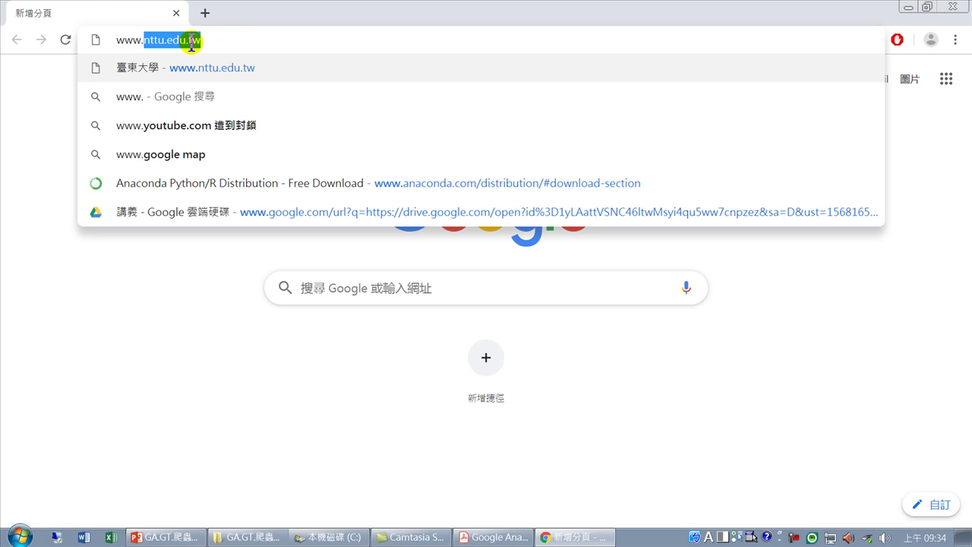
text(googl)
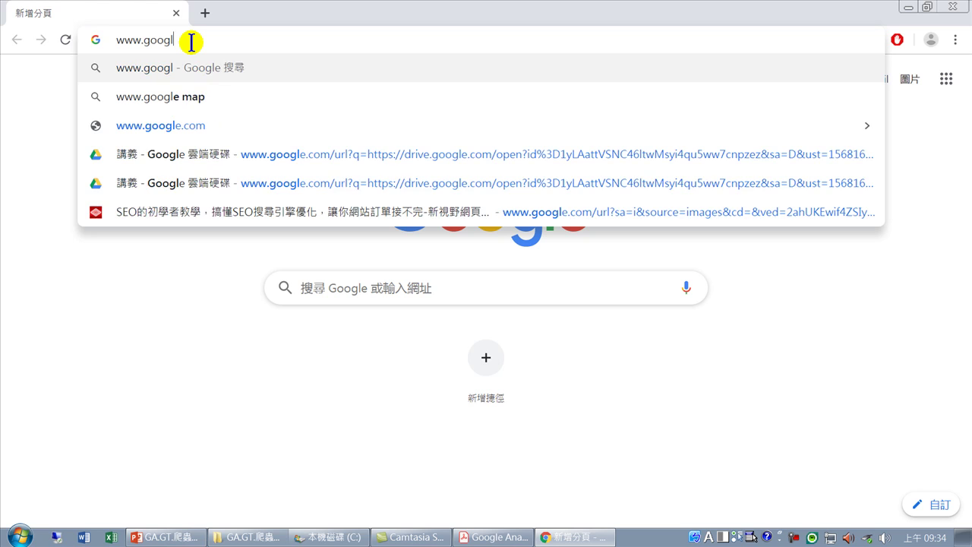
text(e.com)
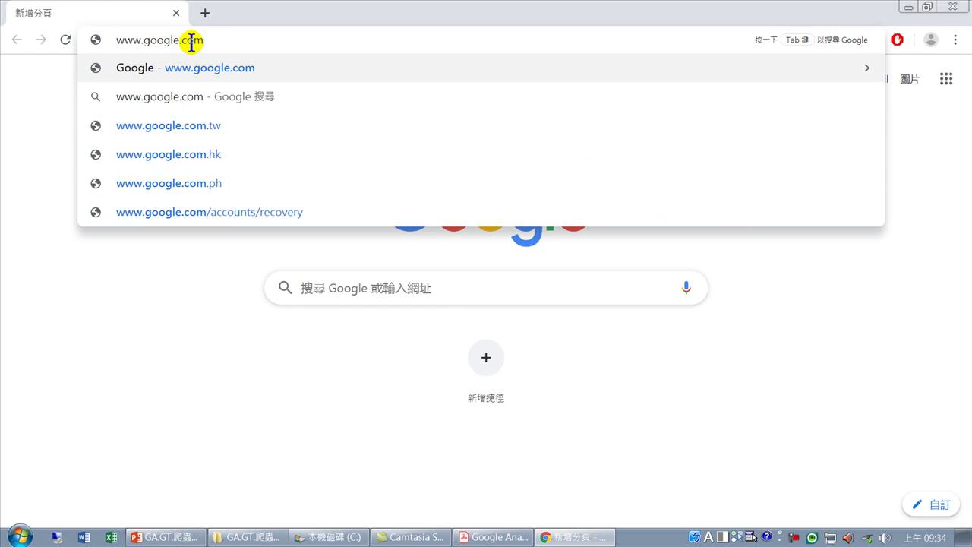
text(.tw)
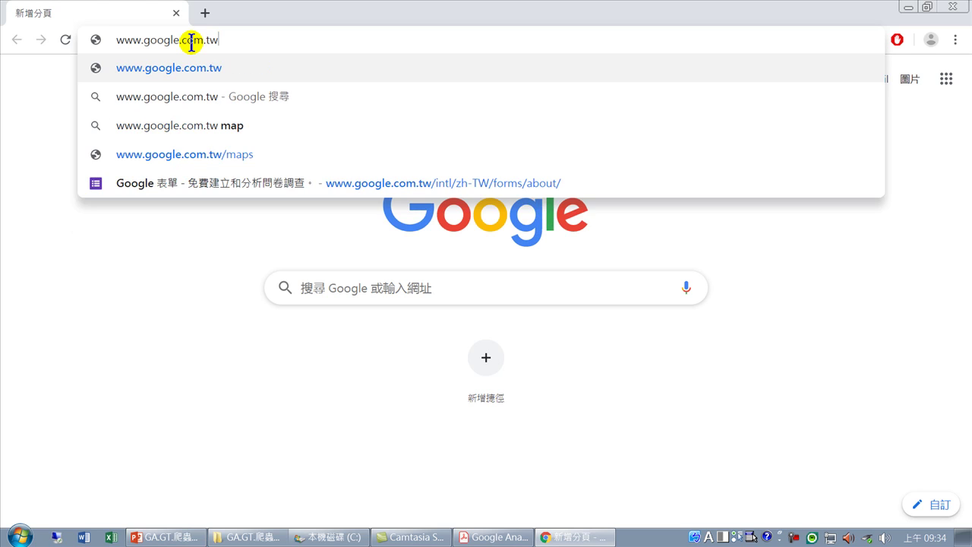
key(Return)
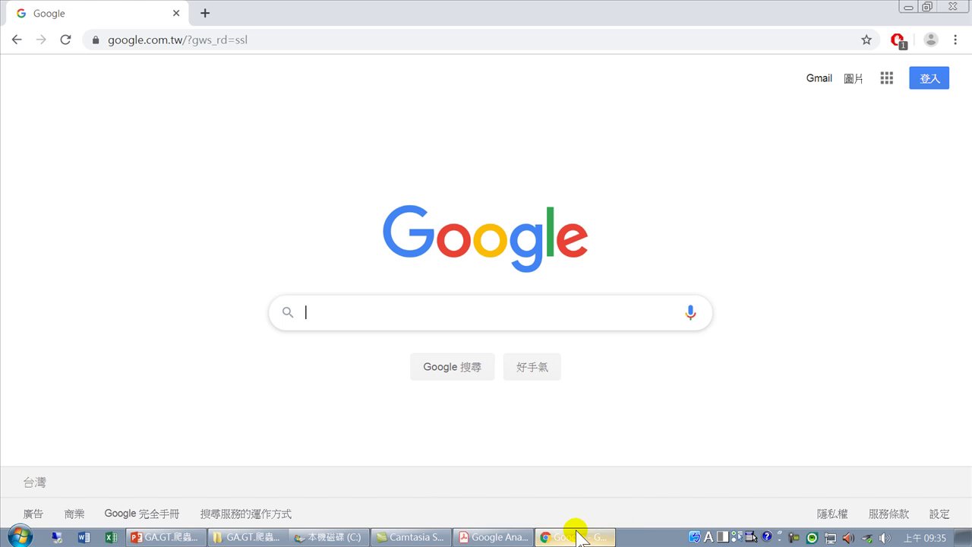
- Switch to the Google Analytics PDF in Acrobat Reader and review the slides on creating an Analytics account and a Google 協作平台 site
click(512, 537)
scroll(375, 231, down, 1)
scroll(346, 227, up, 20)
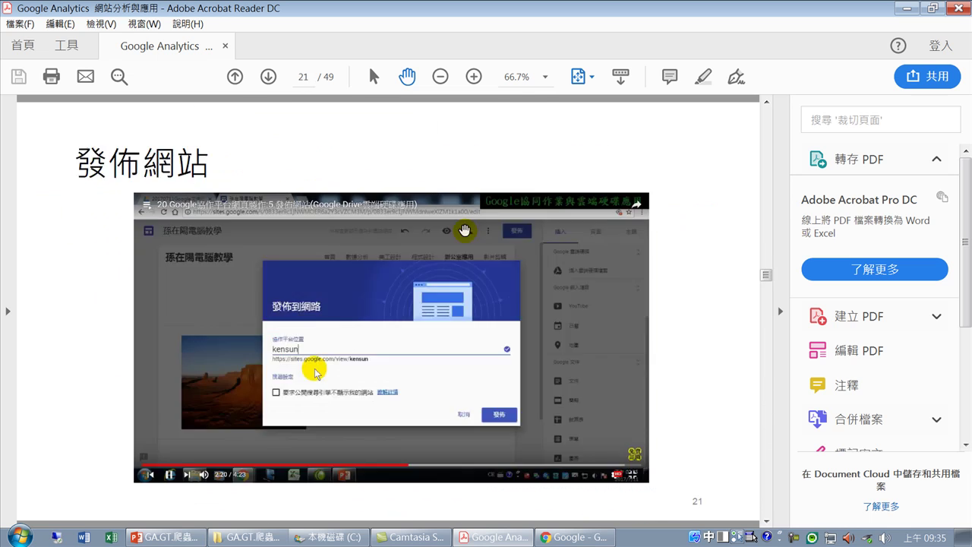
scroll(334, 224, up, 14)
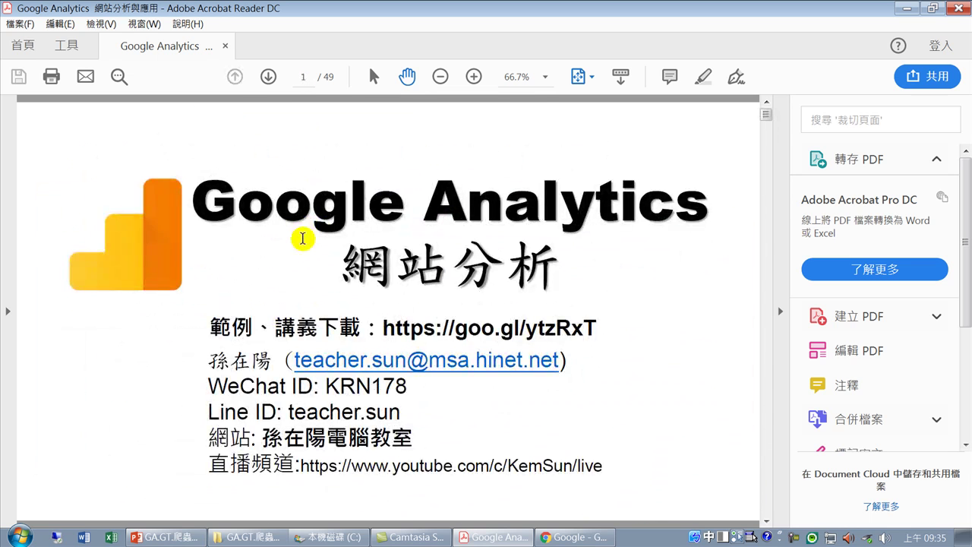
scroll(302, 224, down, 1)
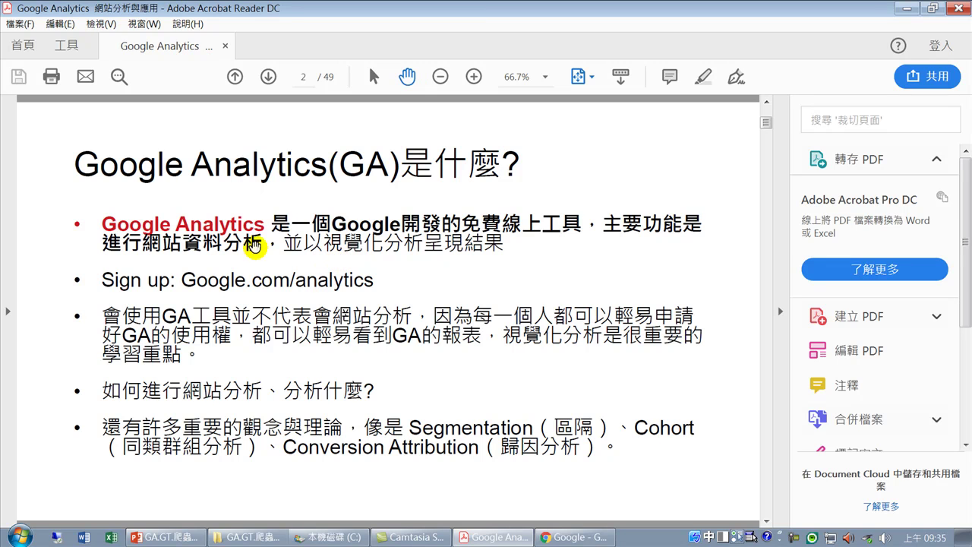
scroll(332, 279, down, 12)
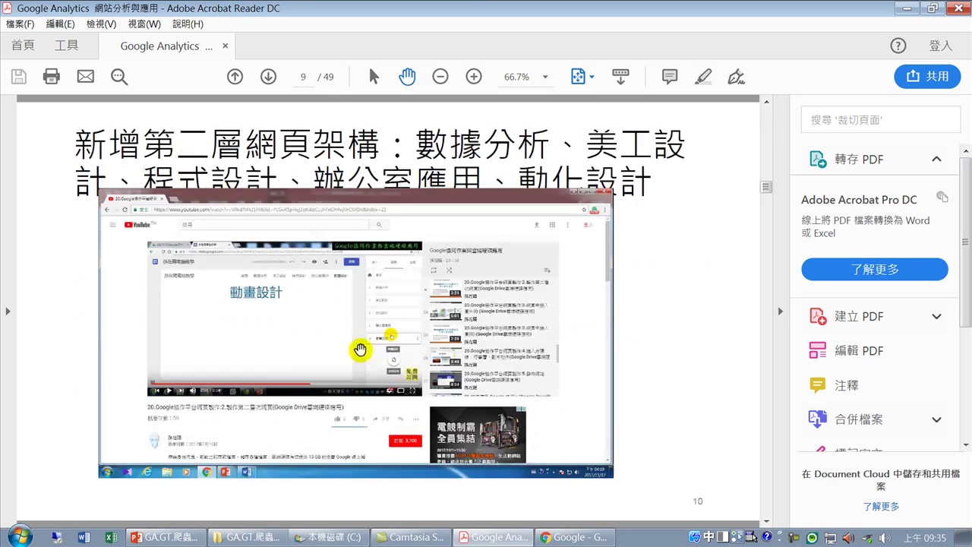
scroll(357, 369, down, 15)
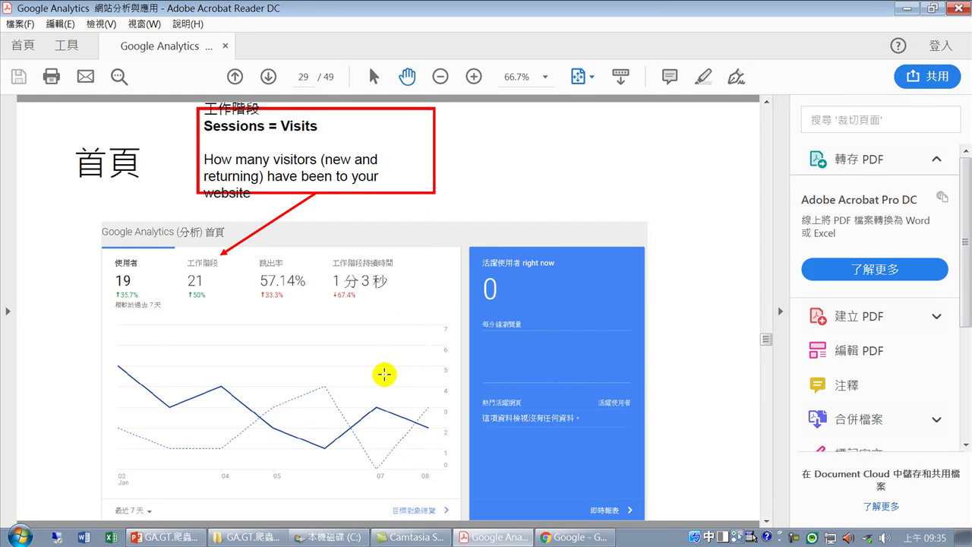
scroll(410, 243, up, 20)
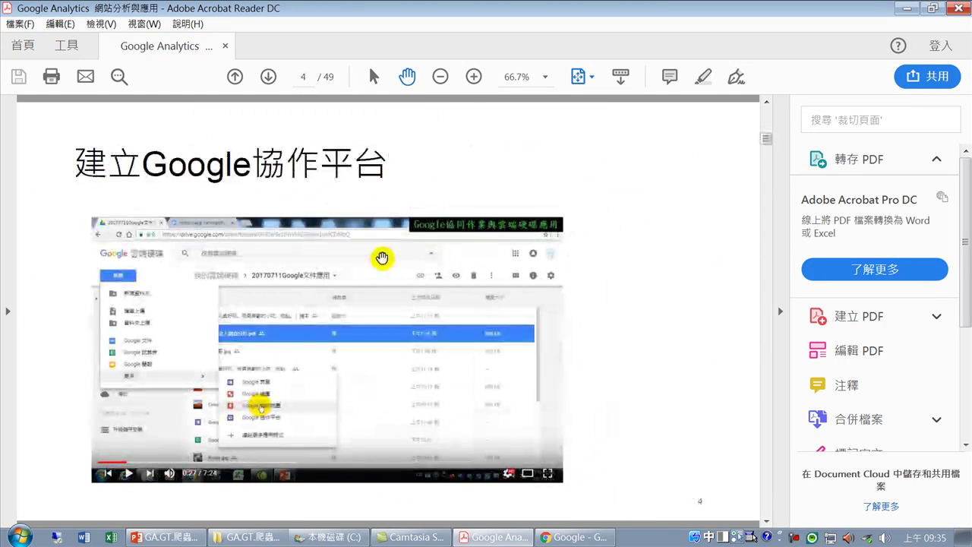
scroll(403, 247, up, 3)
scroll(373, 254, down, 1)
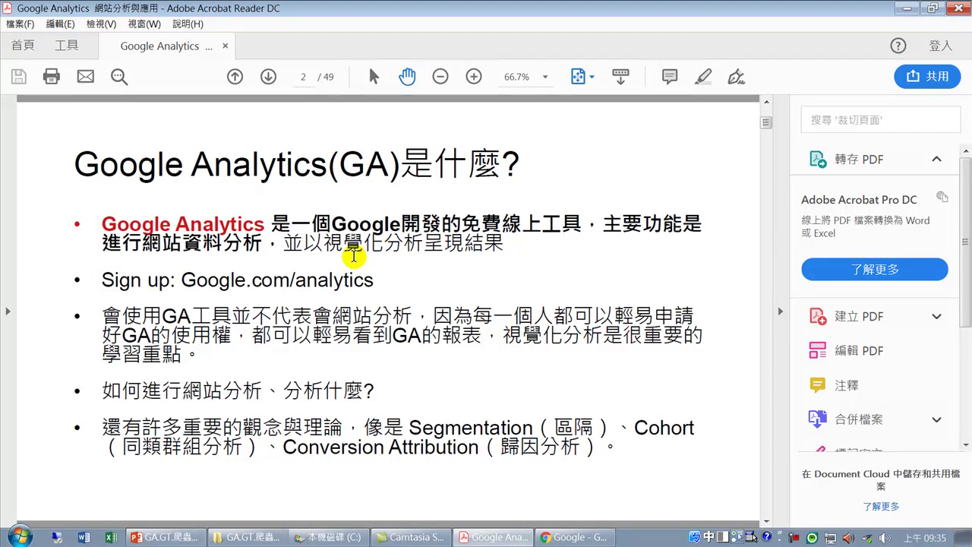
click(765, 521)
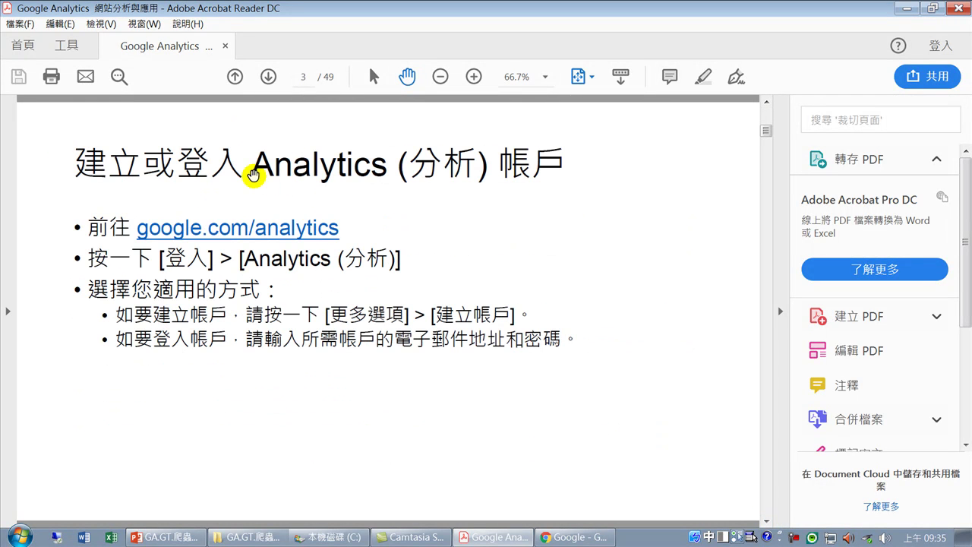
scroll(347, 293, down, 1)
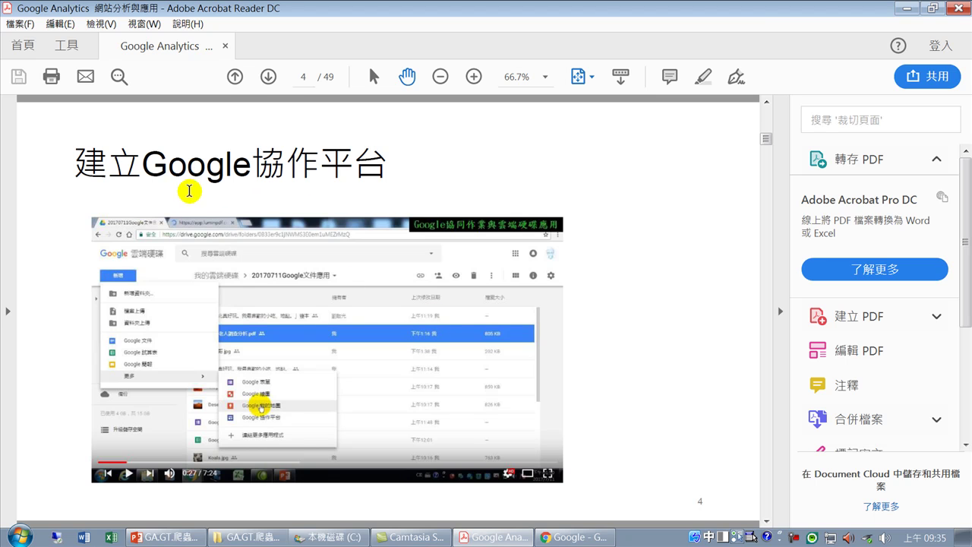
click(909, 11)
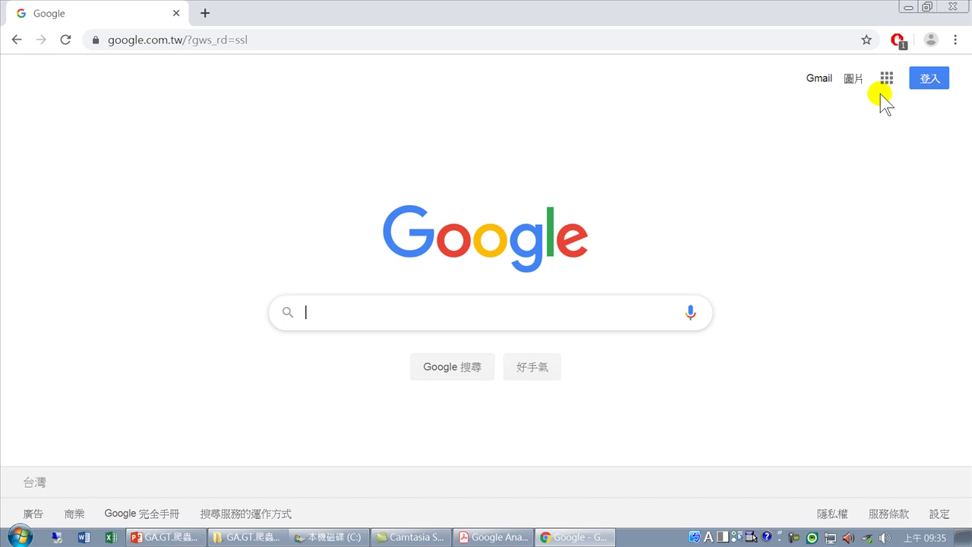
- Sign in to Google with the account's e-mail address and password, and complete the account recovery page without updating it
click(931, 79)
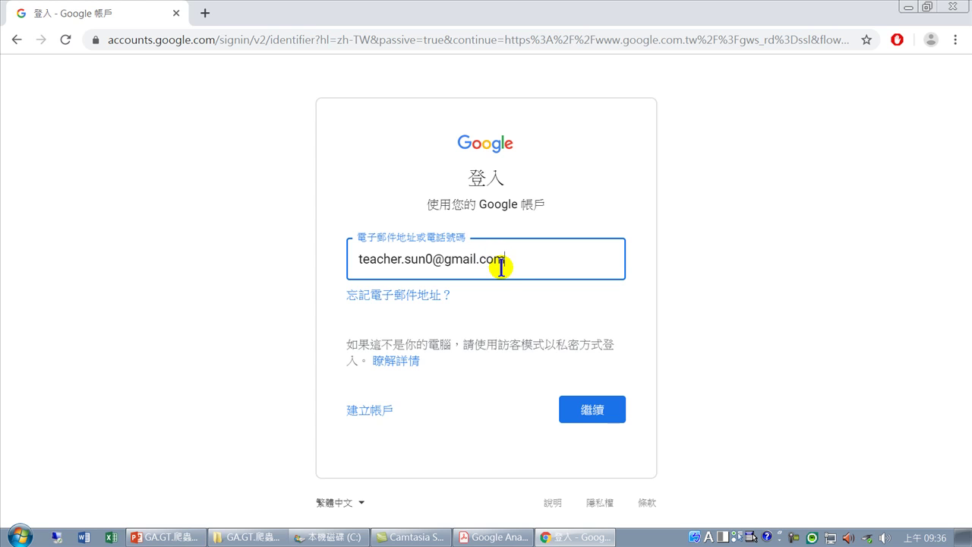
drag(530, 258, 504, 261)
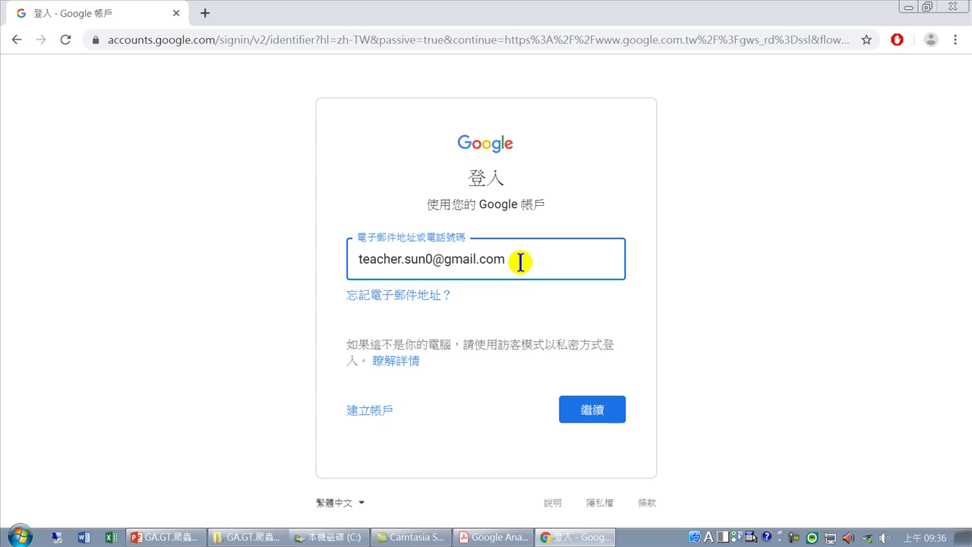
click(429, 258)
text(0)
click(580, 411)
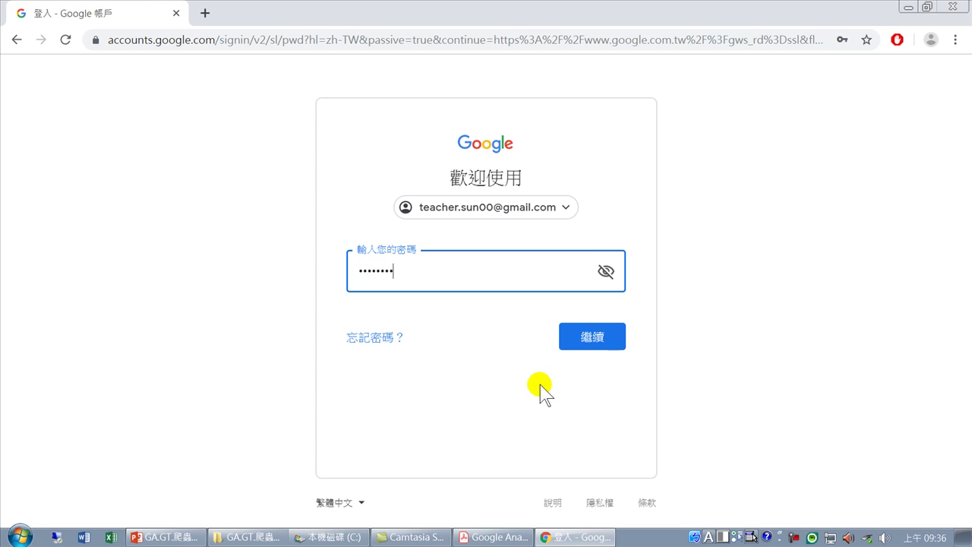
click(593, 337)
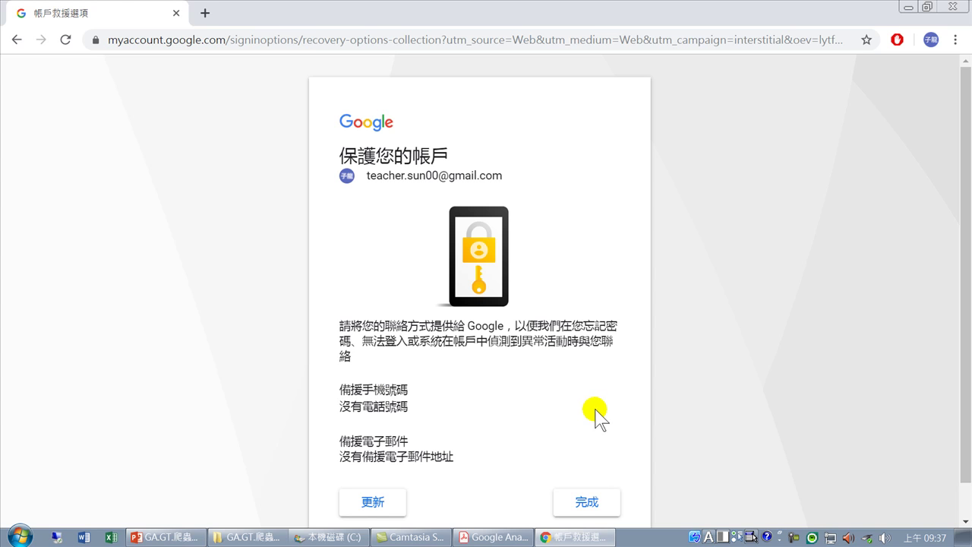
click(579, 505)
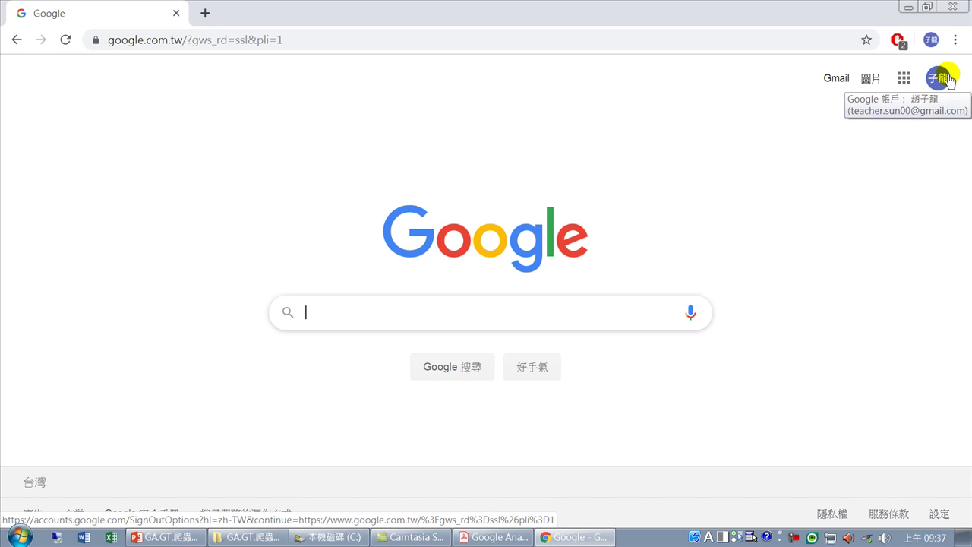
- Open Google 雲端硬碟 from the Google apps and dismiss its welcome introduction
click(906, 80)
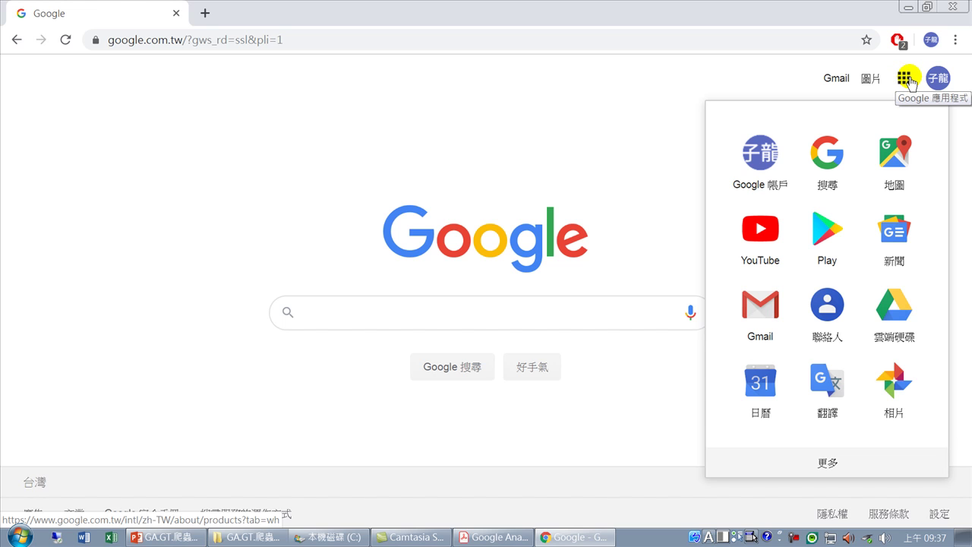
click(890, 308)
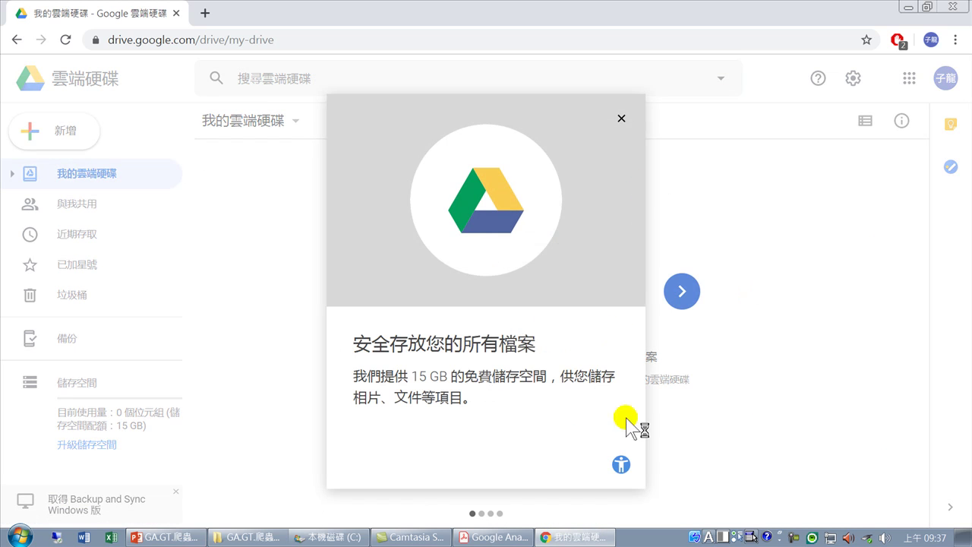
click(622, 119)
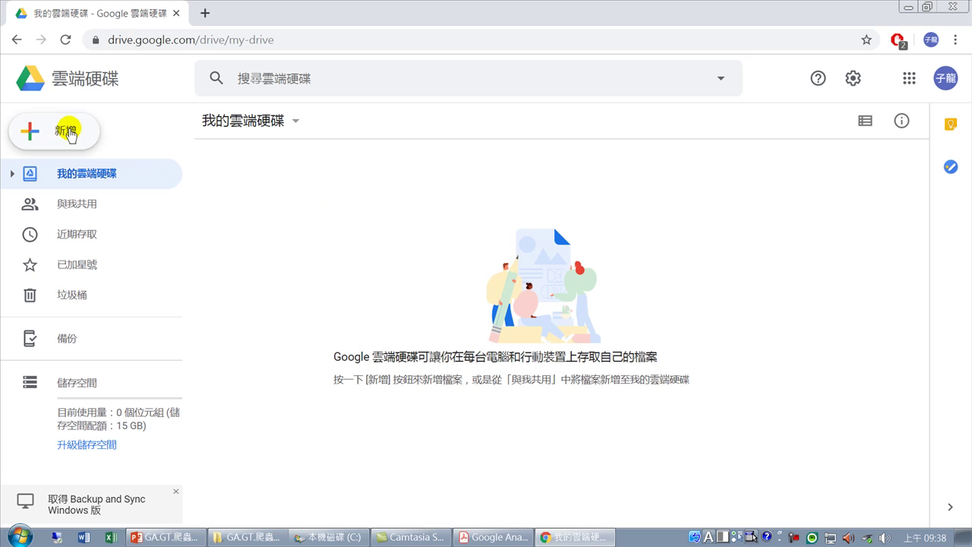
- Create a folder named 20190911_GA.GT教學 in 我的雲端硬碟
click(69, 134)
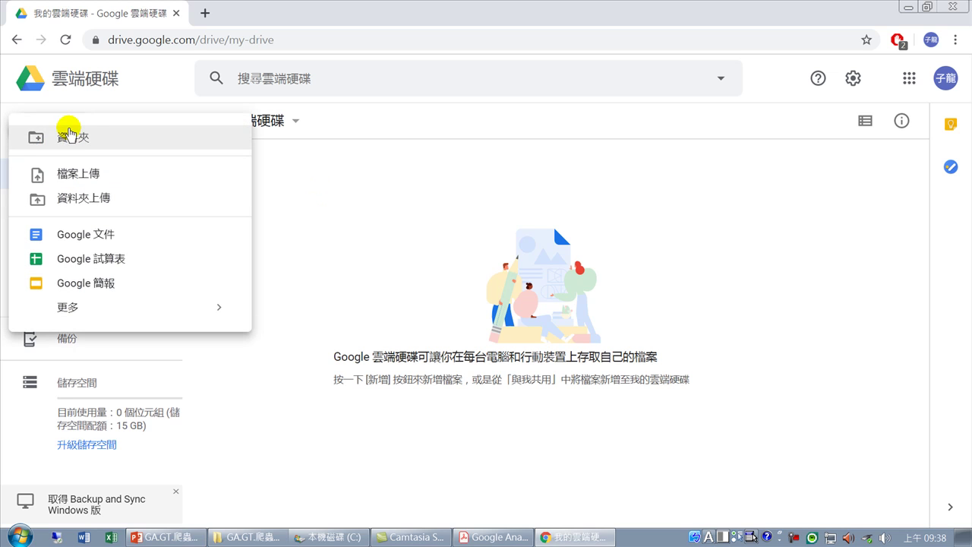
click(76, 139)
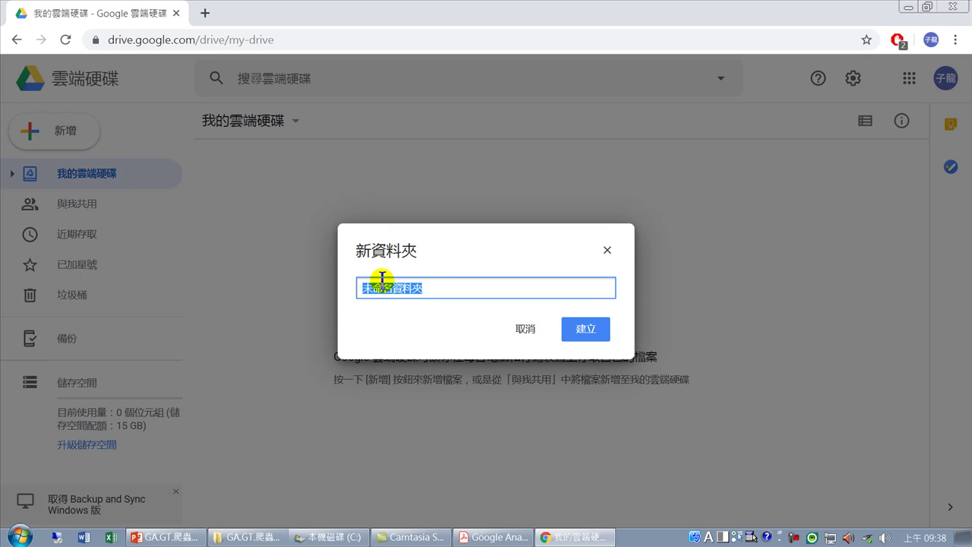
text(20190911_)
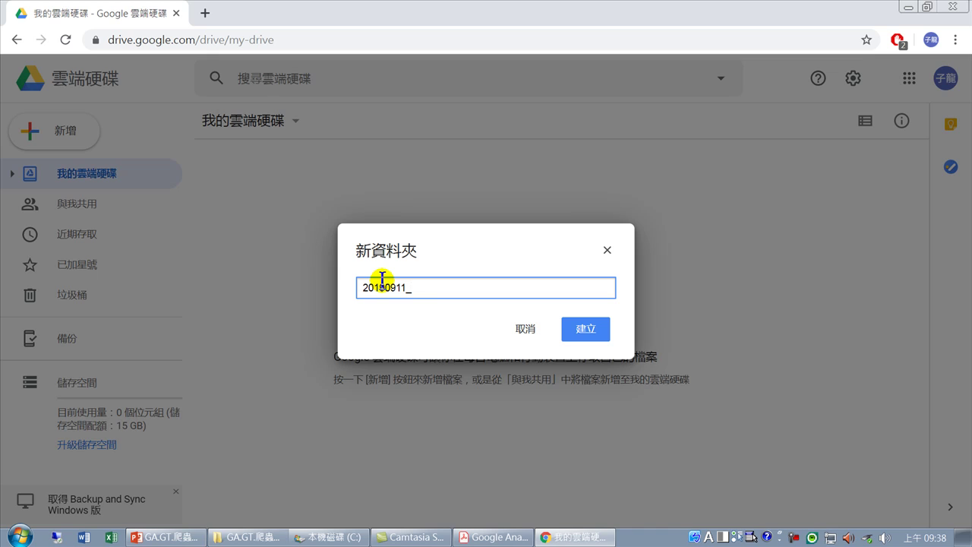
text(0180911_GA)
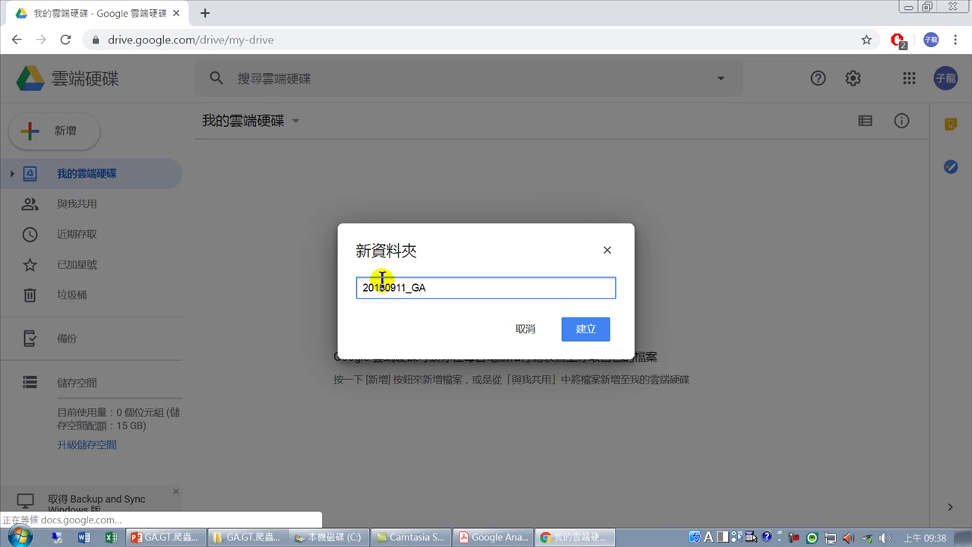
text(.GT)
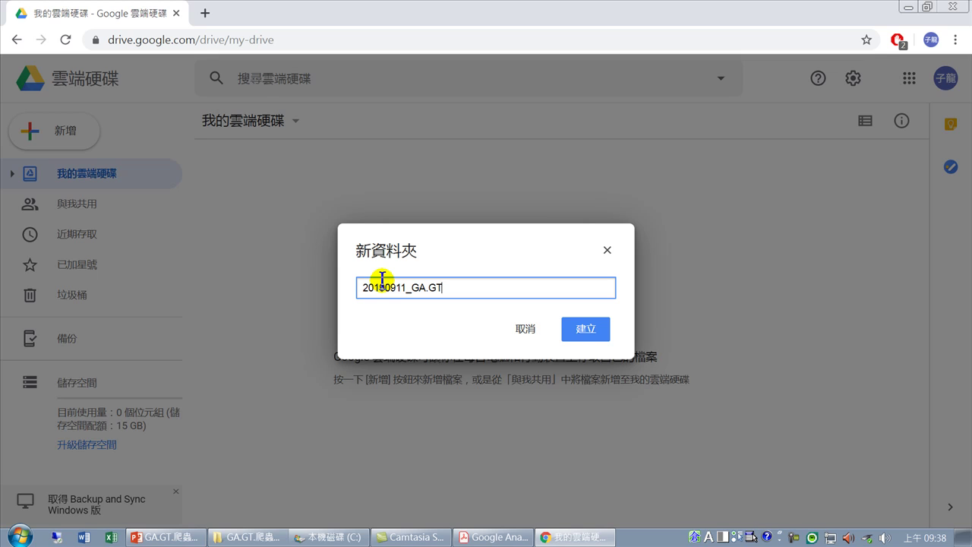
text(教學)
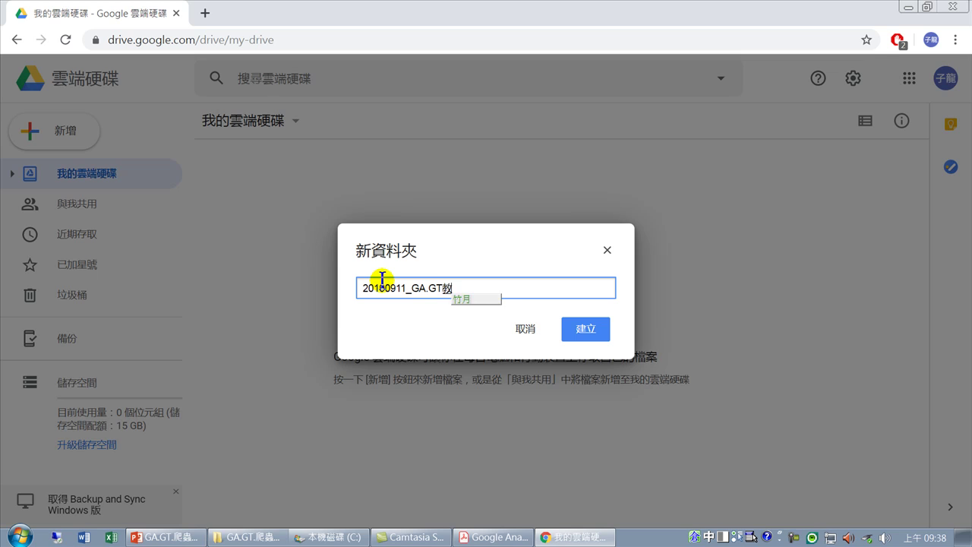
click(576, 330)
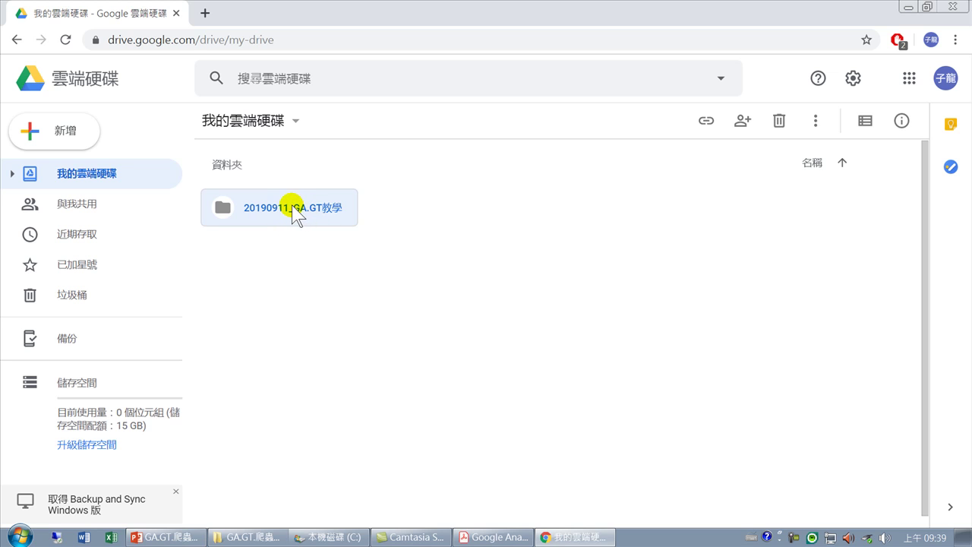
- Open the 20190911_GA.GT教學 folder and create a new Google 協作平台 site in it
double_click(291, 208)
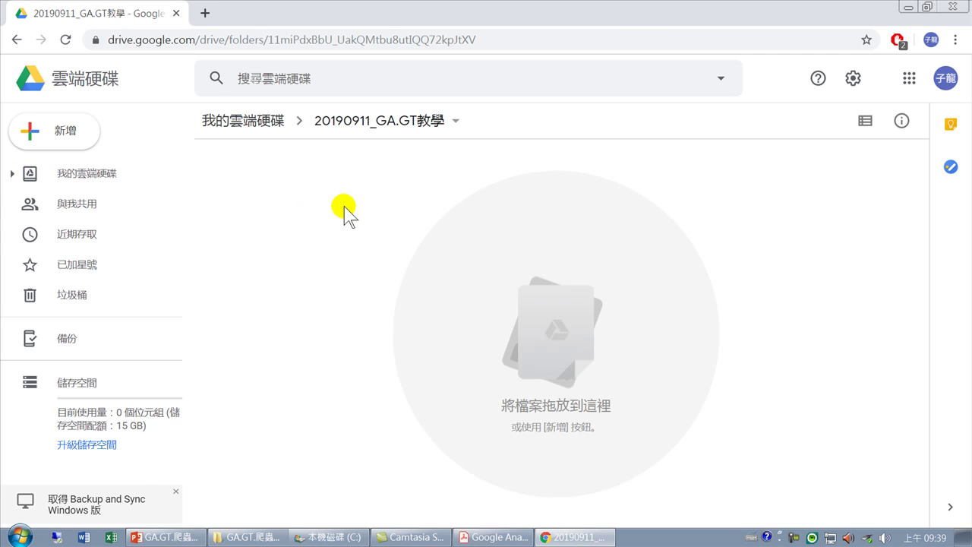
click(69, 131)
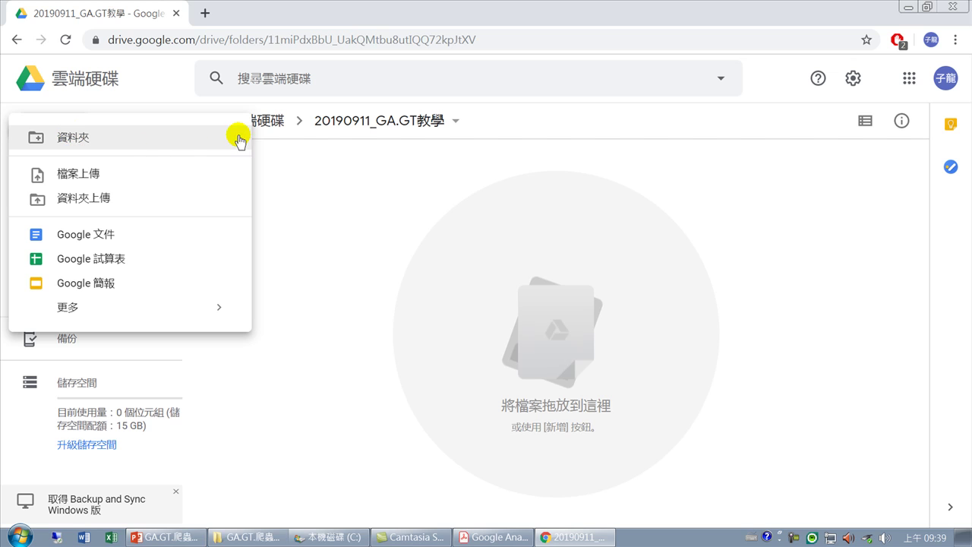
click(447, 282)
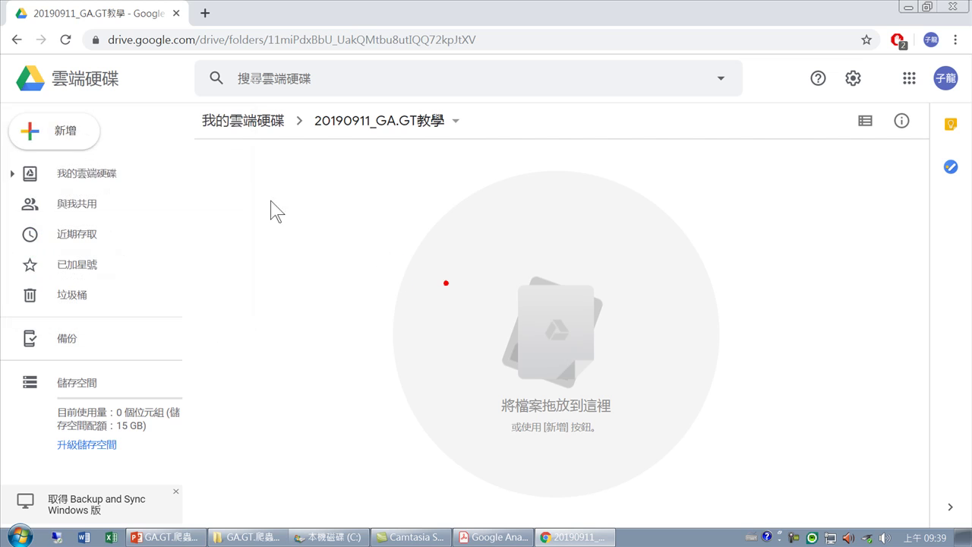
click(68, 127)
mouse_move(80, 307)
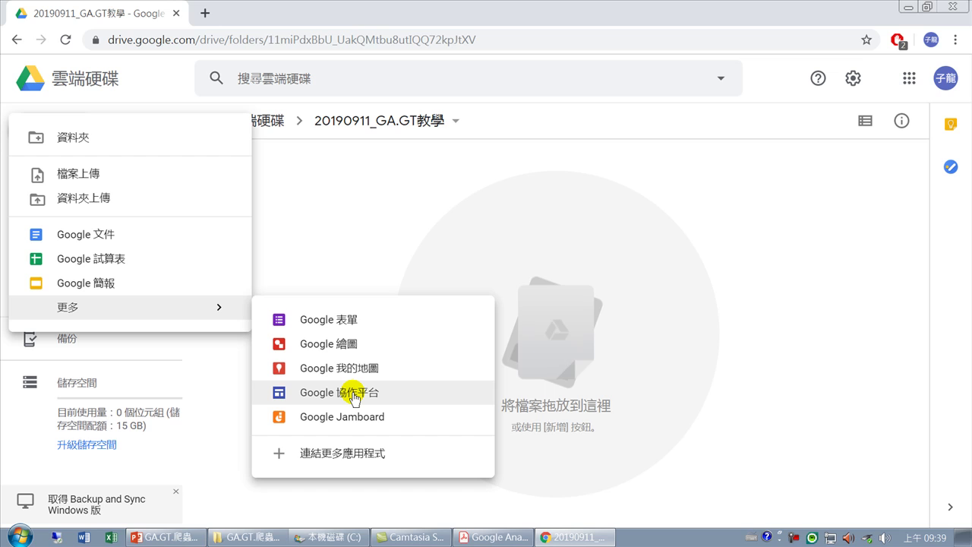
click(354, 394)
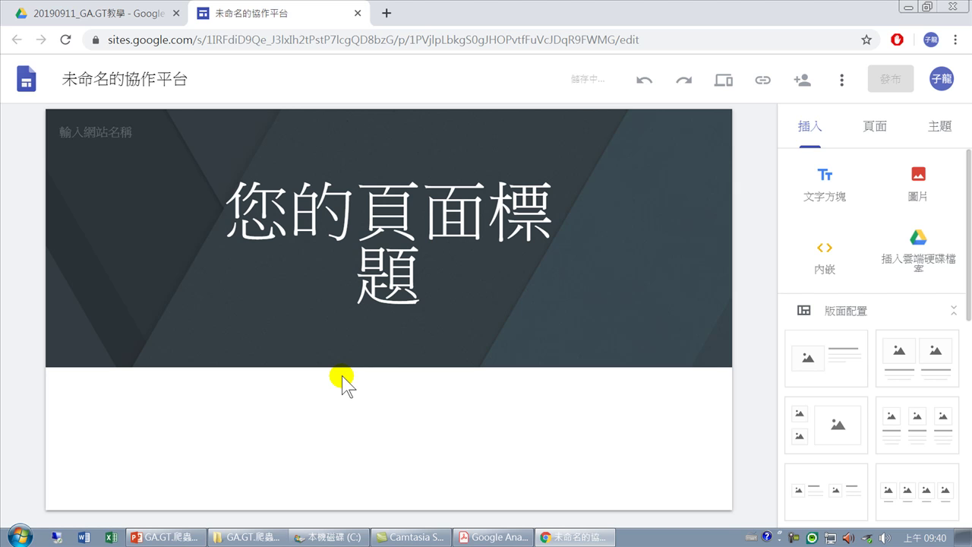
- Replace the placeholder page title in the header with the teacher's name followed by 電腦教室
click(355, 223)
double_click(355, 223)
click(294, 217)
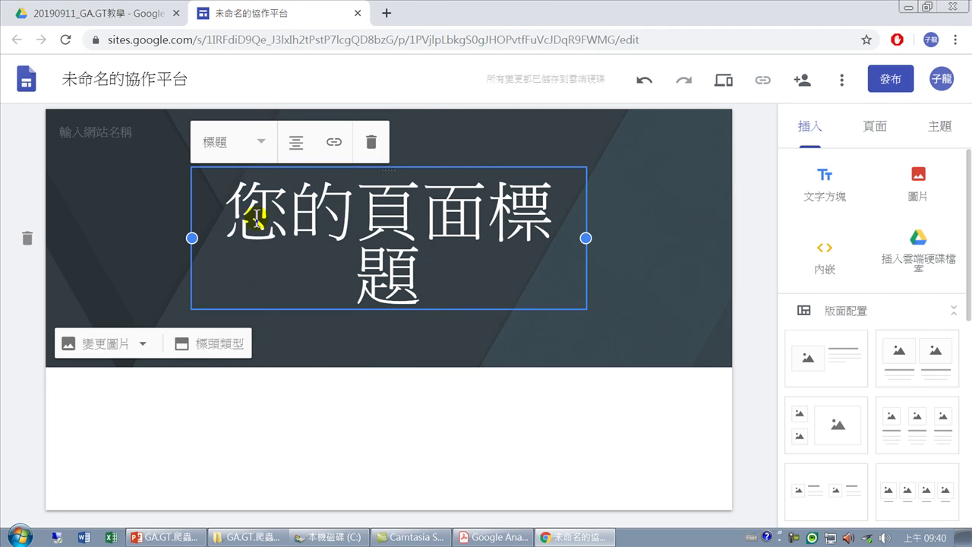
drag(227, 209, 441, 252)
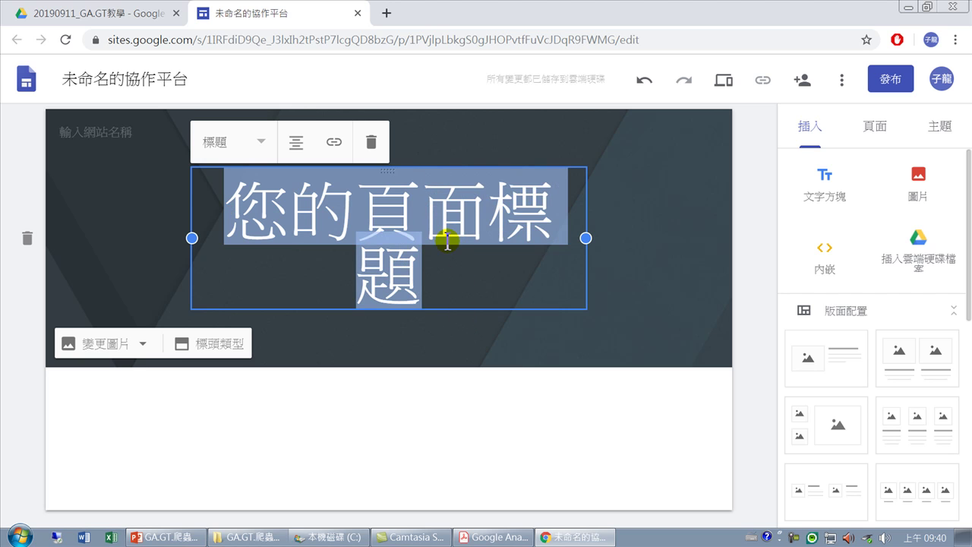
text(ndh)
key(BackSpace)
key(BackSpace)
key(BackSpace)
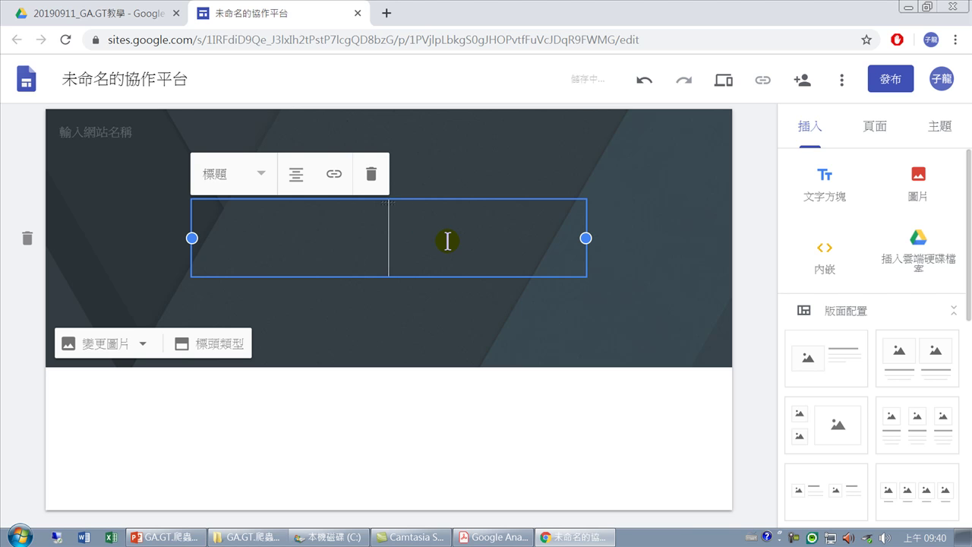
key(ctrl+space)
text(gofb nd ybyt)
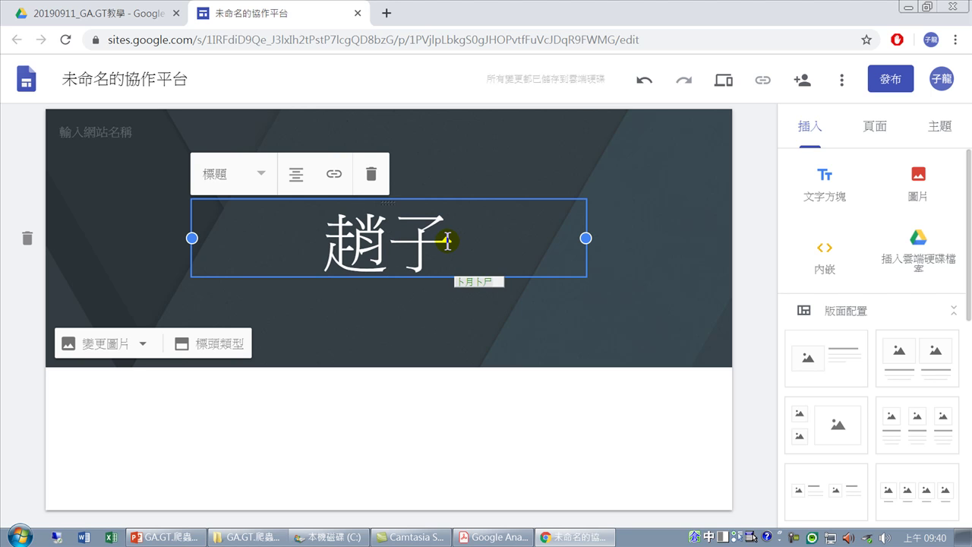
text(p mbwu bvvw)
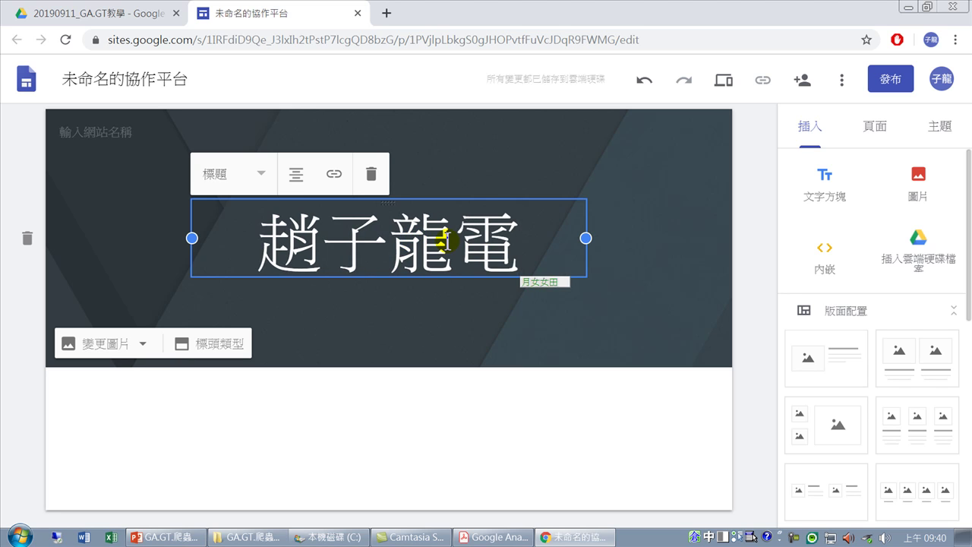
text( jdok jmig)
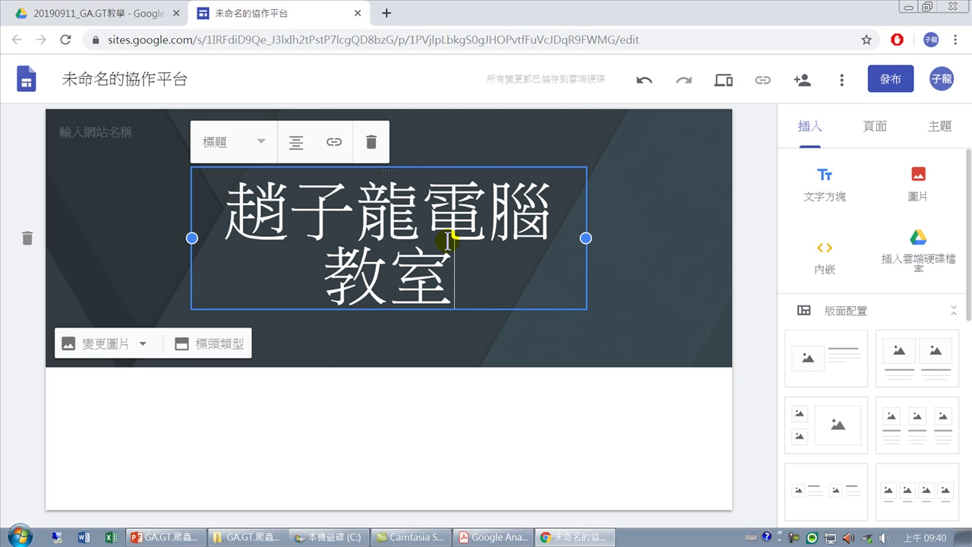
- Widen the header's title box on both sides so the title fits on one line
drag(591, 238, 639, 238)
drag(192, 238, 137, 237)
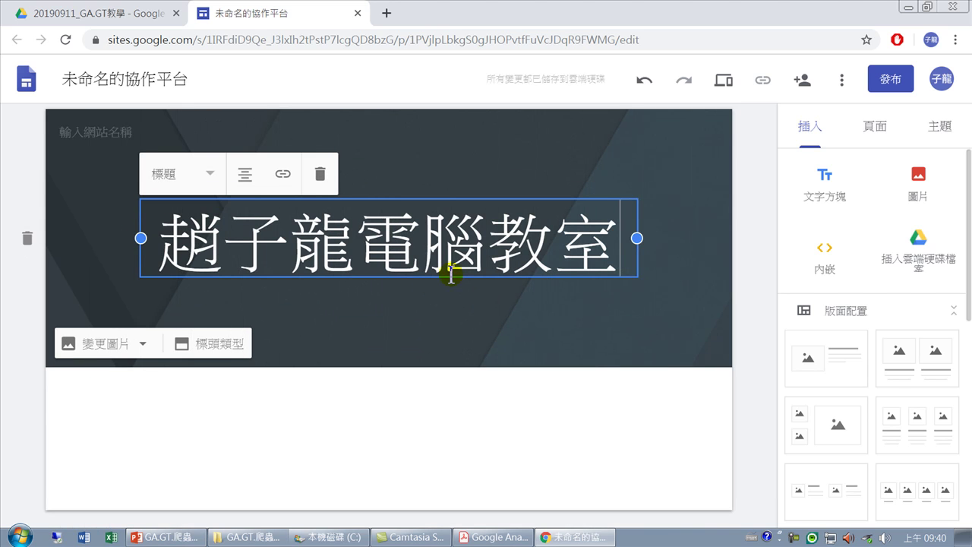
drag(158, 237, 629, 274)
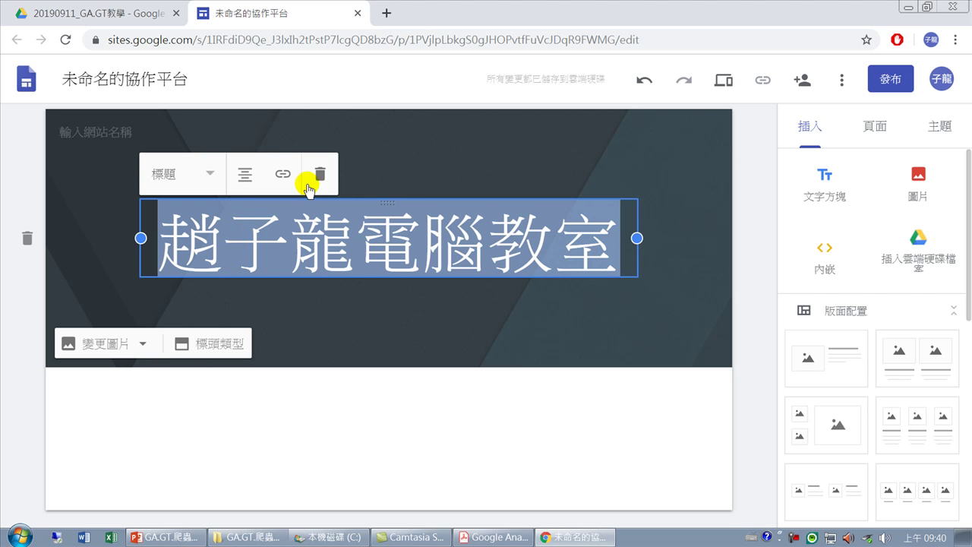
click(683, 250)
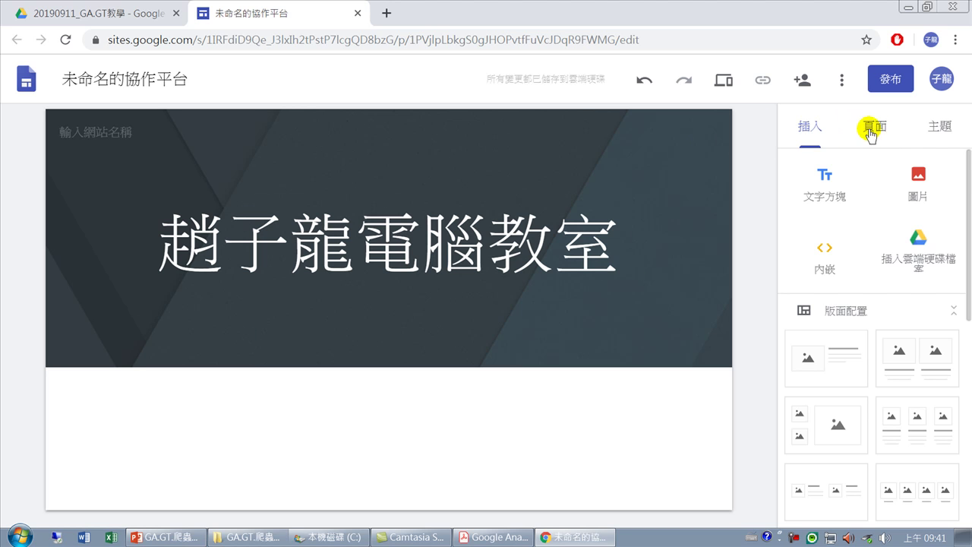
- Try the 外交官, 亞里斯多德, Vision, 印象 and 平面 themes on the site
click(942, 129)
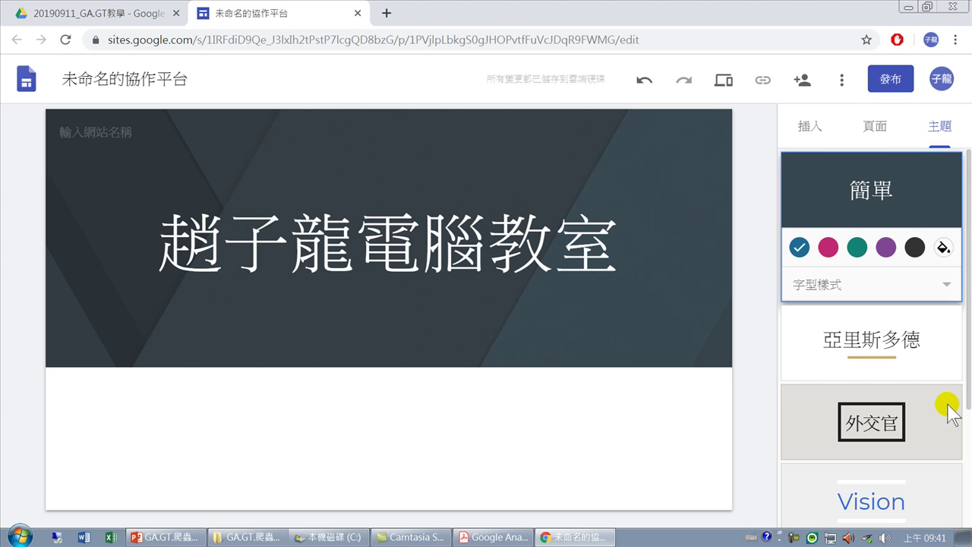
click(923, 403)
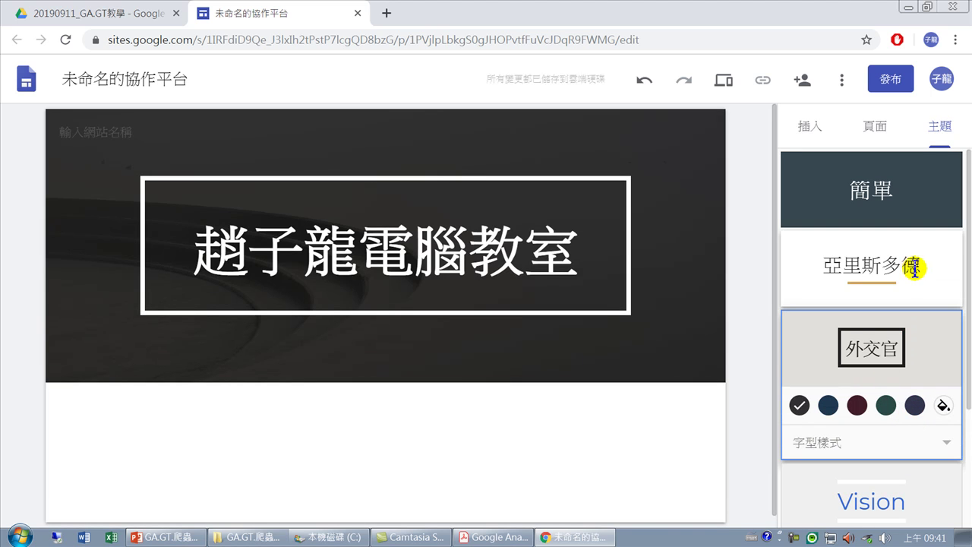
click(929, 276)
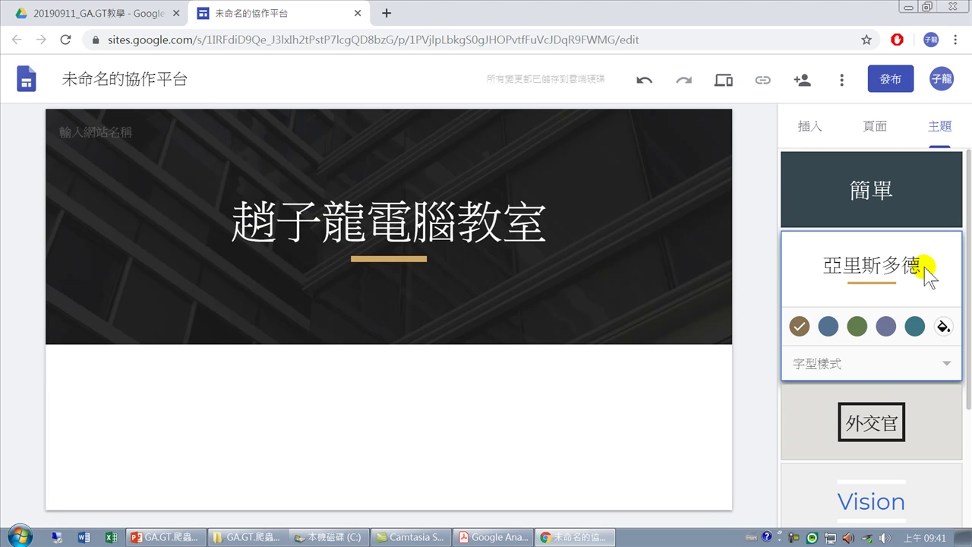
scroll(896, 334, down, 2)
click(919, 338)
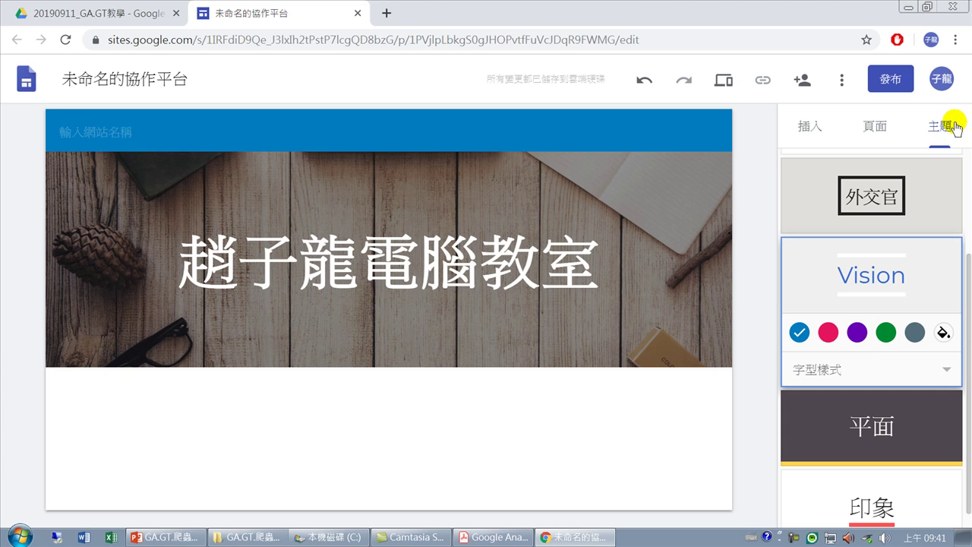
click(903, 496)
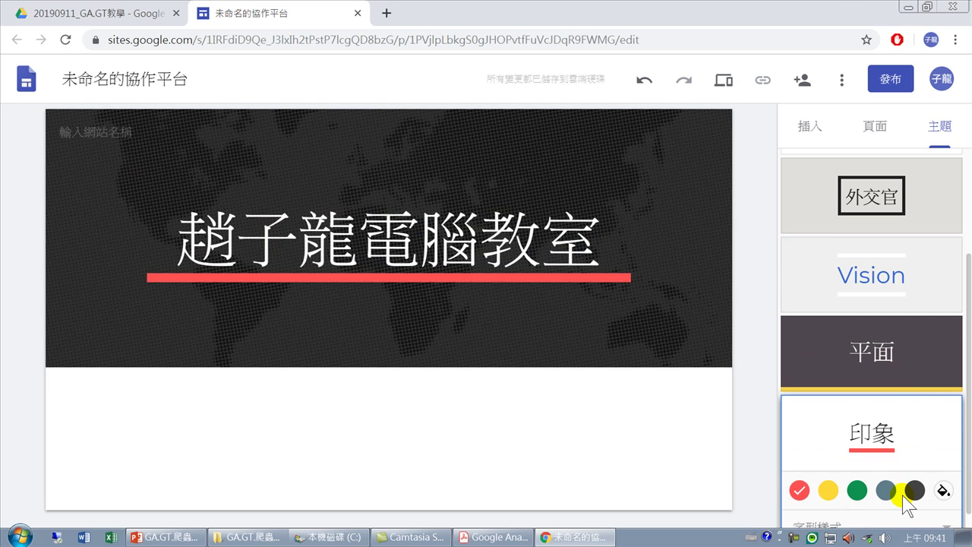
click(903, 347)
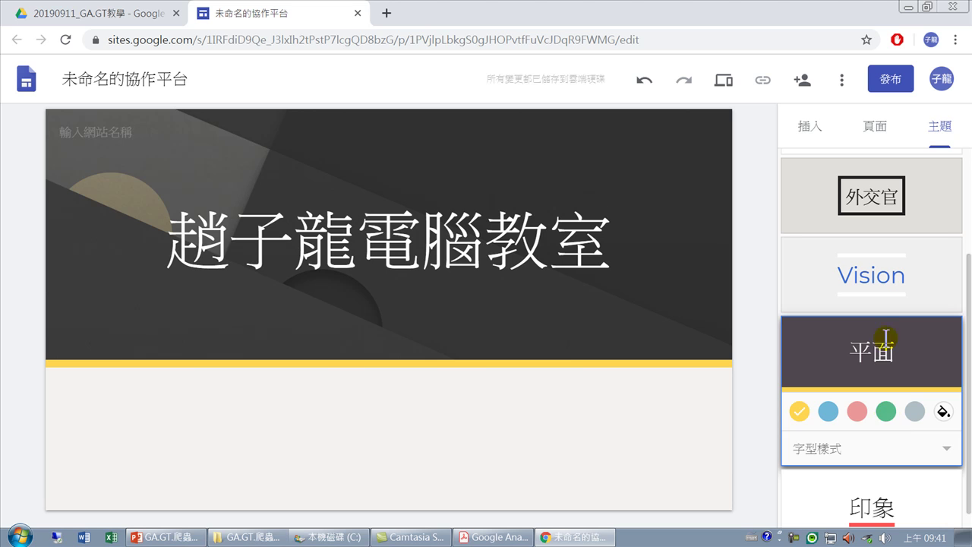
- Apply the Vision theme to the site with the custom yellow colour #fff900
click(908, 287)
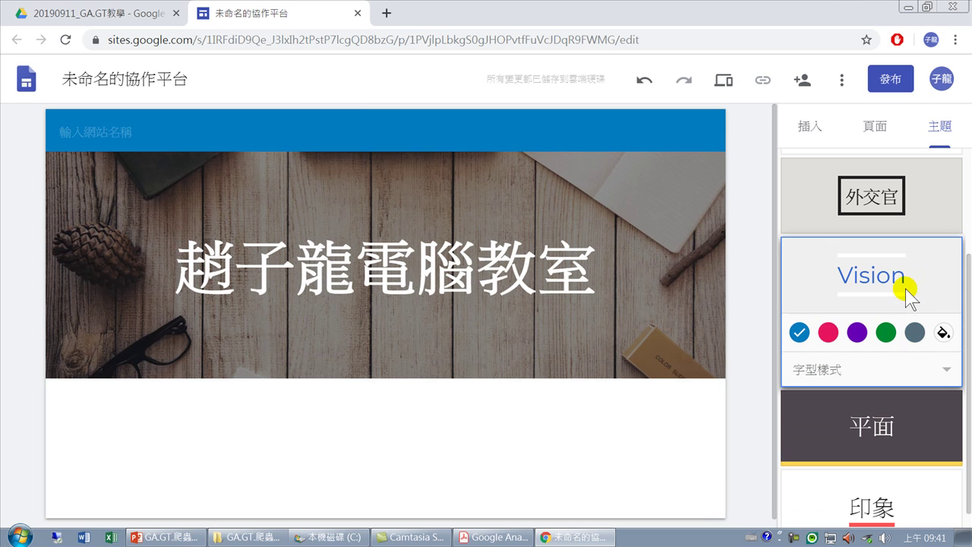
click(943, 332)
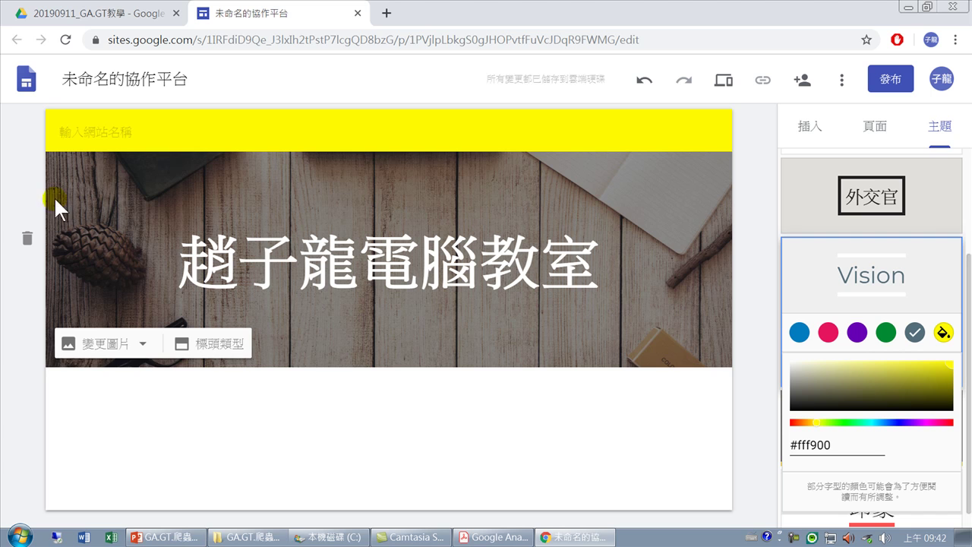
- Insert a 分隔線 (divider) below the page header
click(811, 130)
click(810, 130)
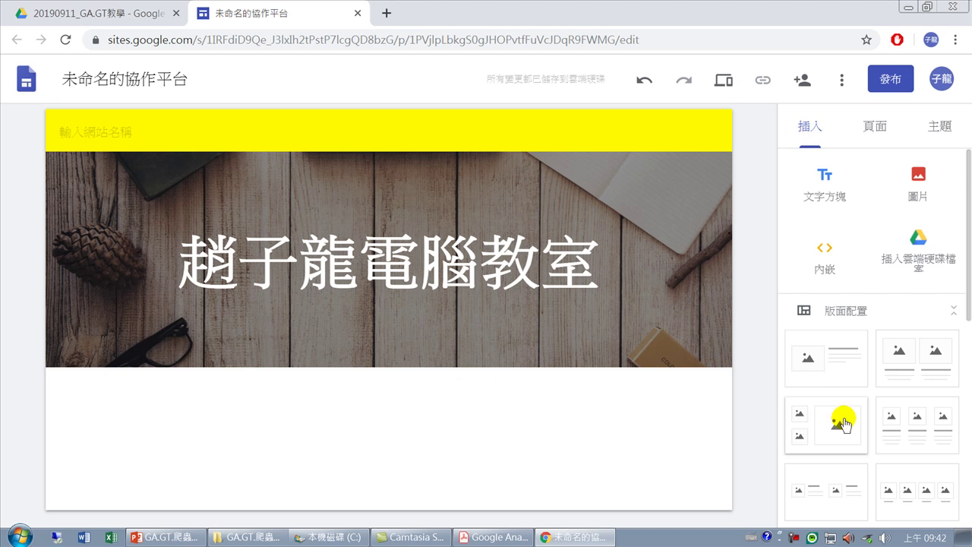
scroll(842, 420, down, 1)
scroll(846, 423, down, 2)
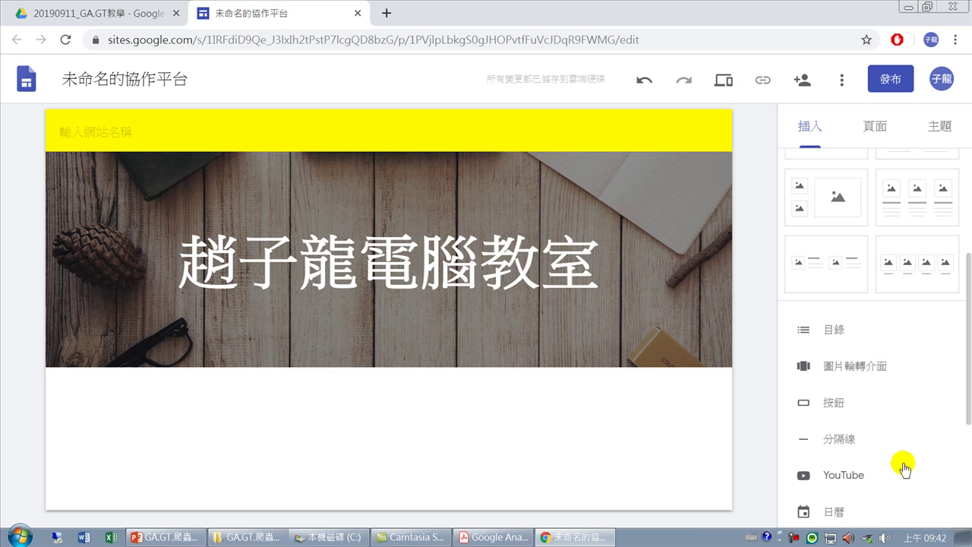
click(842, 443)
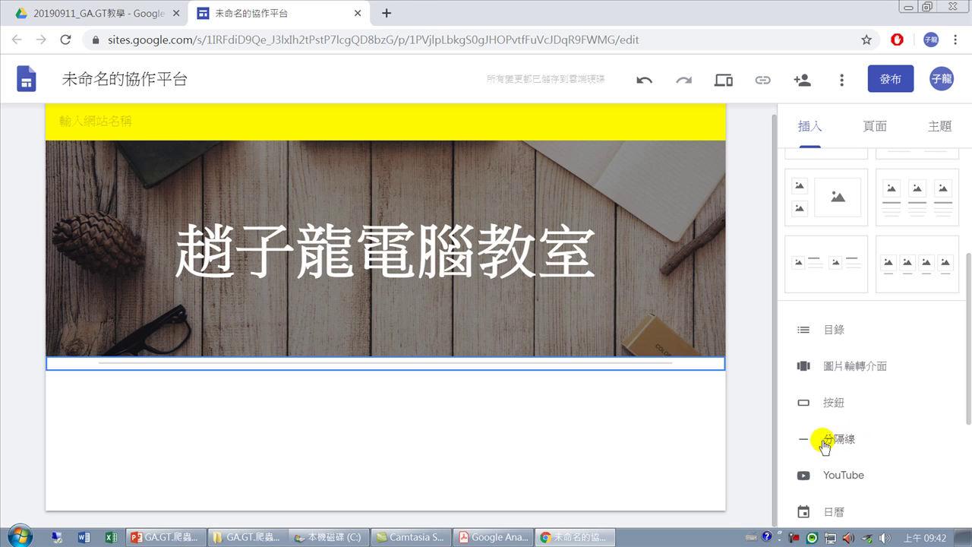
- Add the layout with one image beside a heading and text below the divider, and select its image placeholder
scroll(828, 444, down, 2)
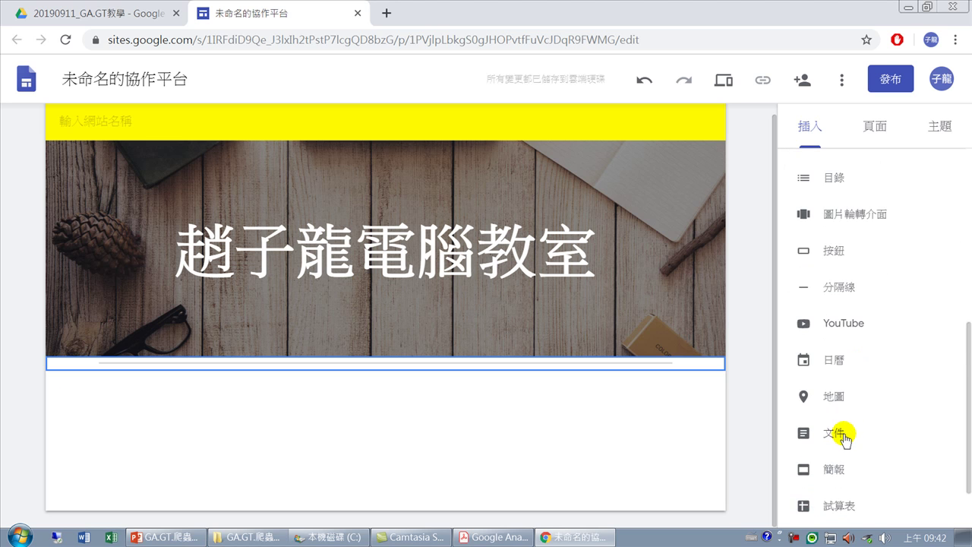
scroll(845, 439, down, 1)
scroll(843, 440, up, 5)
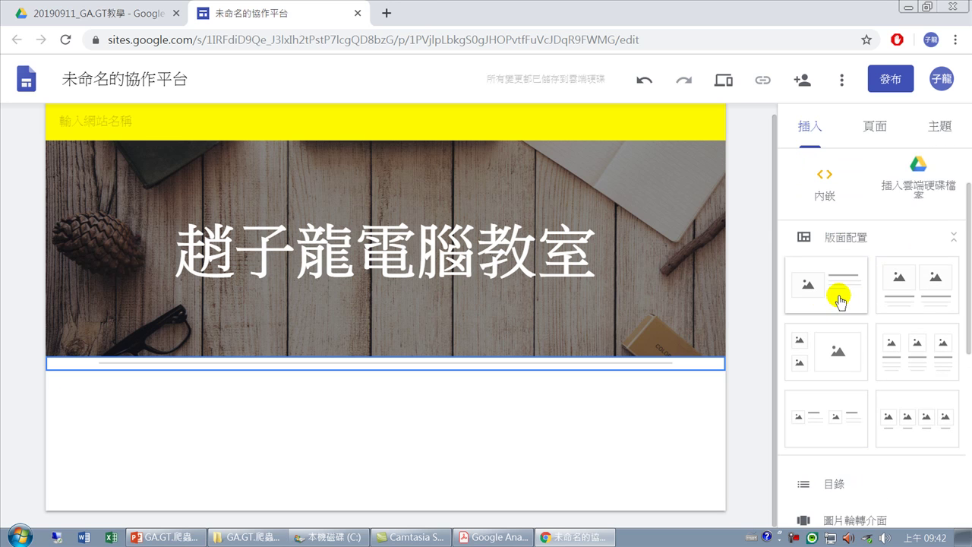
click(842, 296)
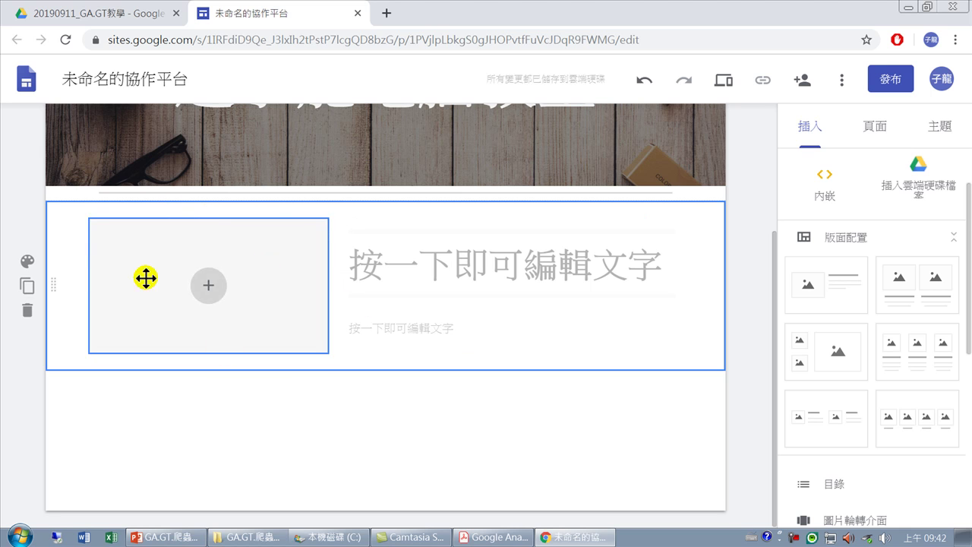
click(216, 287)
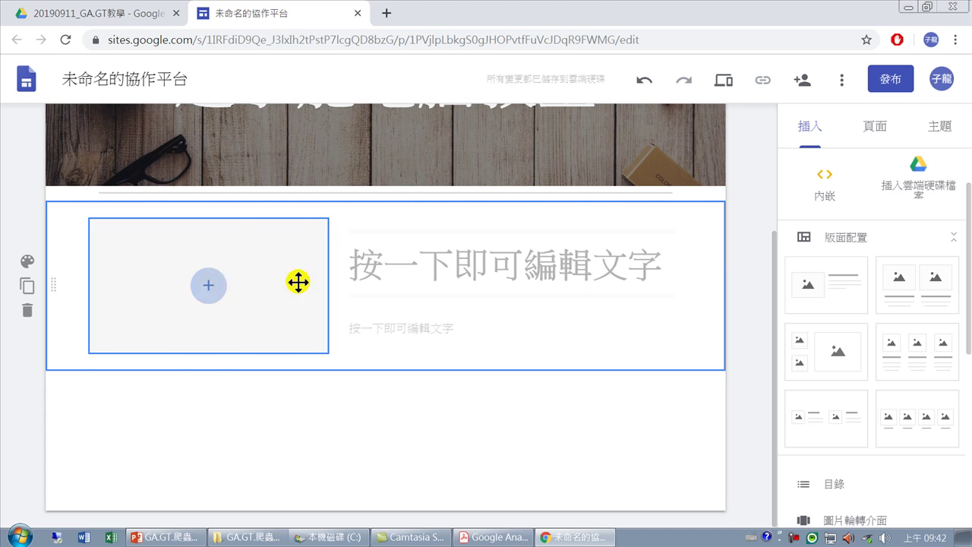
- Enter 這是一個學習電腦的園地。 as the heading beside the image placeholder
click(465, 278)
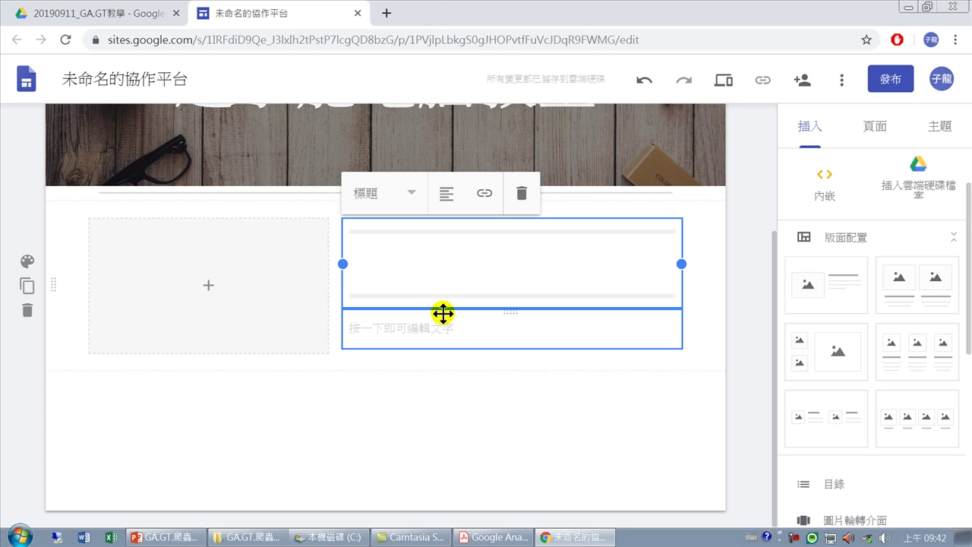
key(ctrl+space)
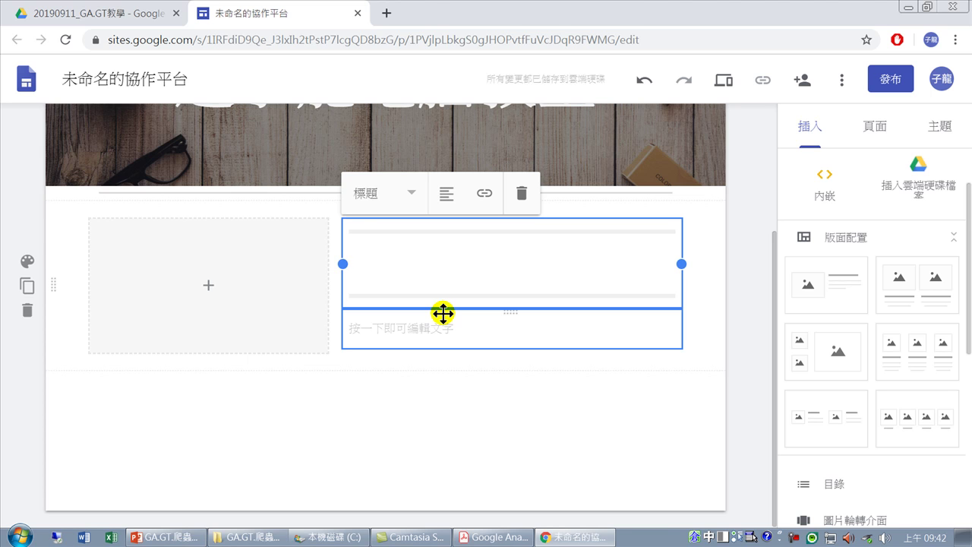
text(ㄏㄏr amyo)
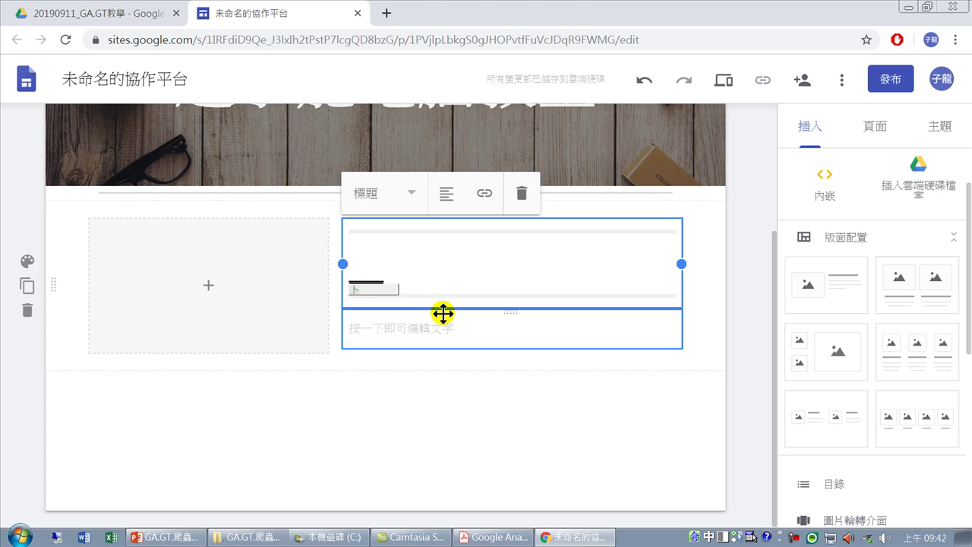
text( m owjr hbnd )
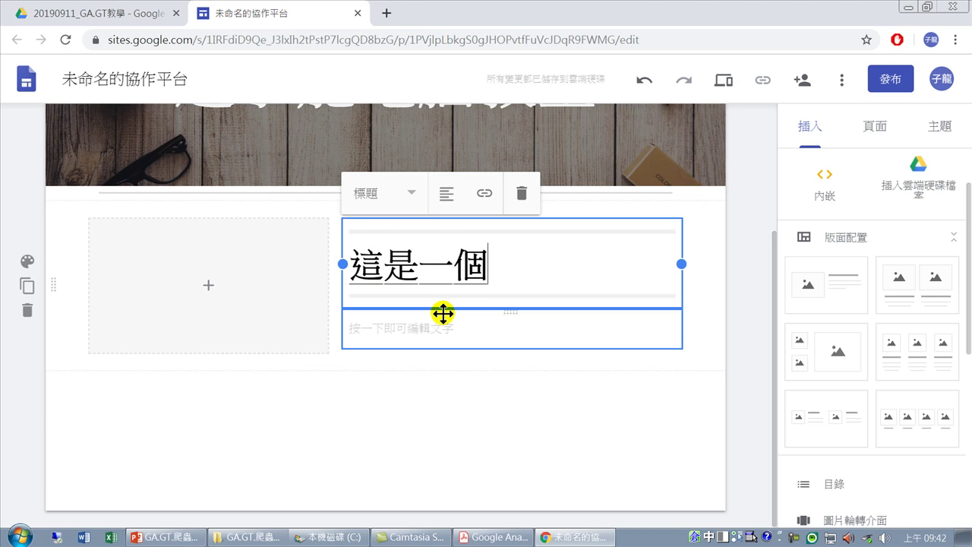
text(smha mbwu b)
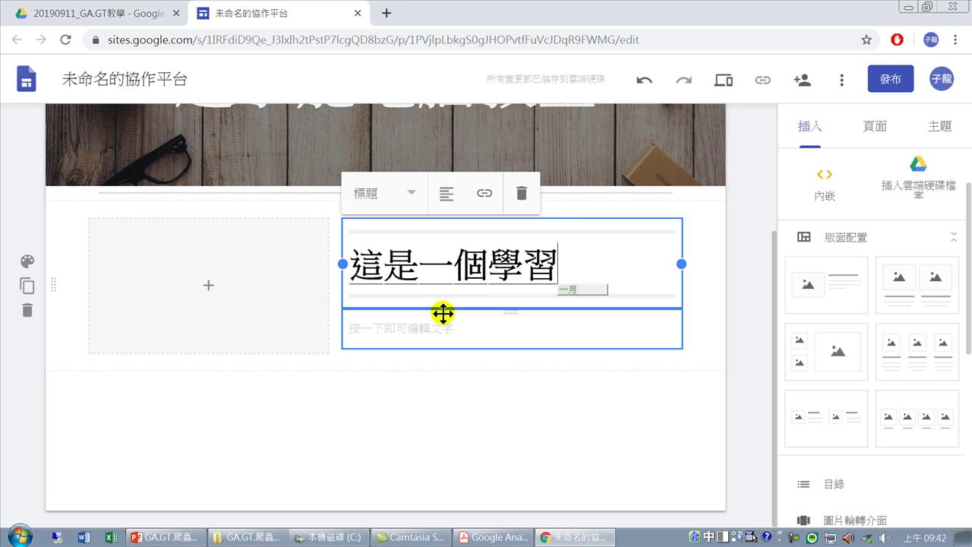
text(vvu hapi )
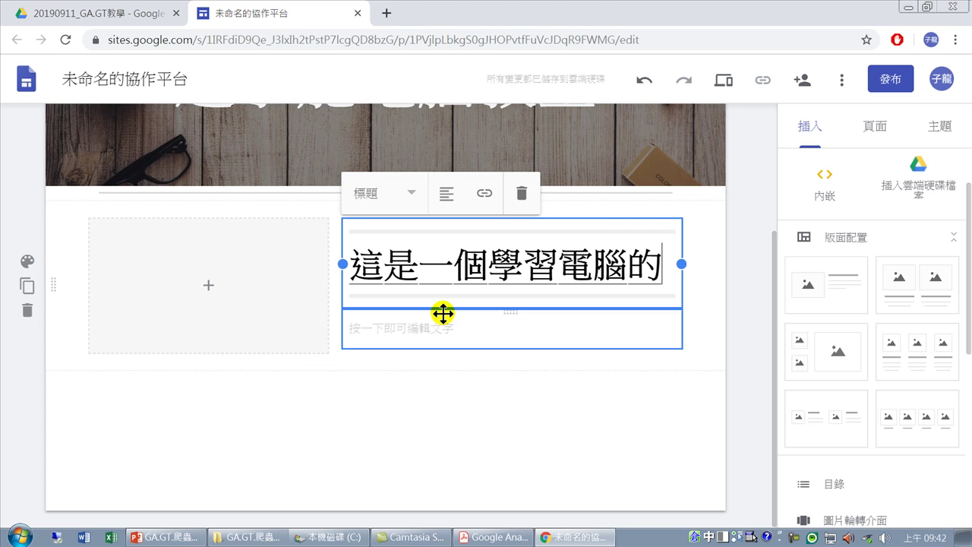
text(wgrv gpd )
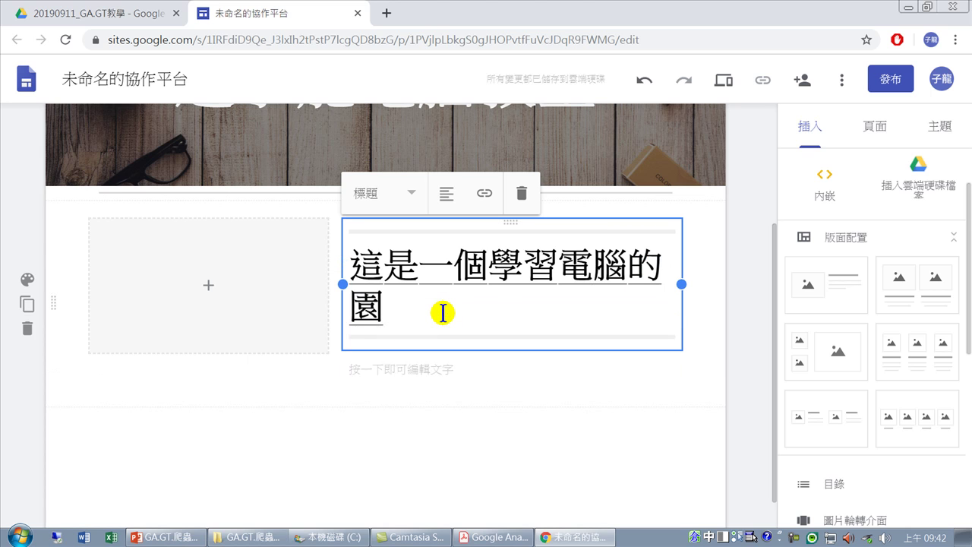
text(.)
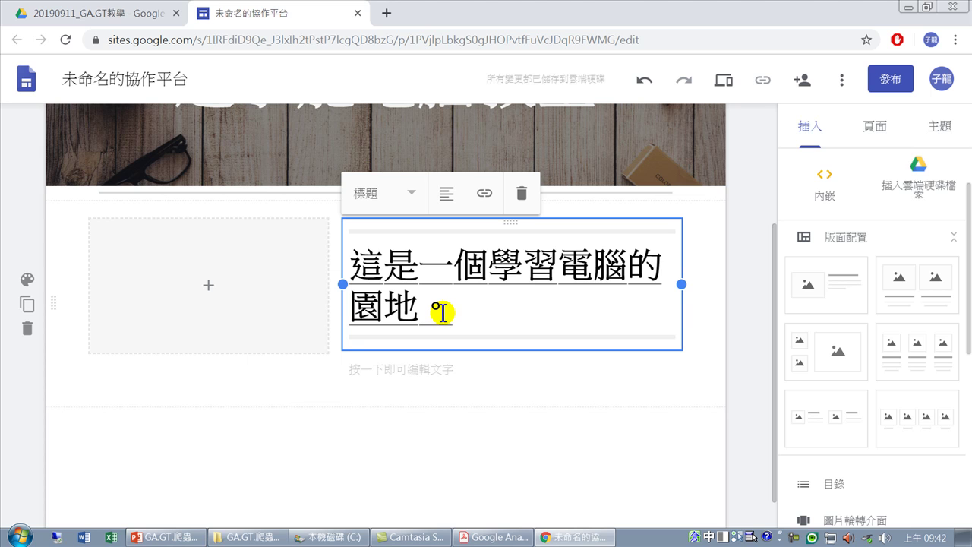
key(space)
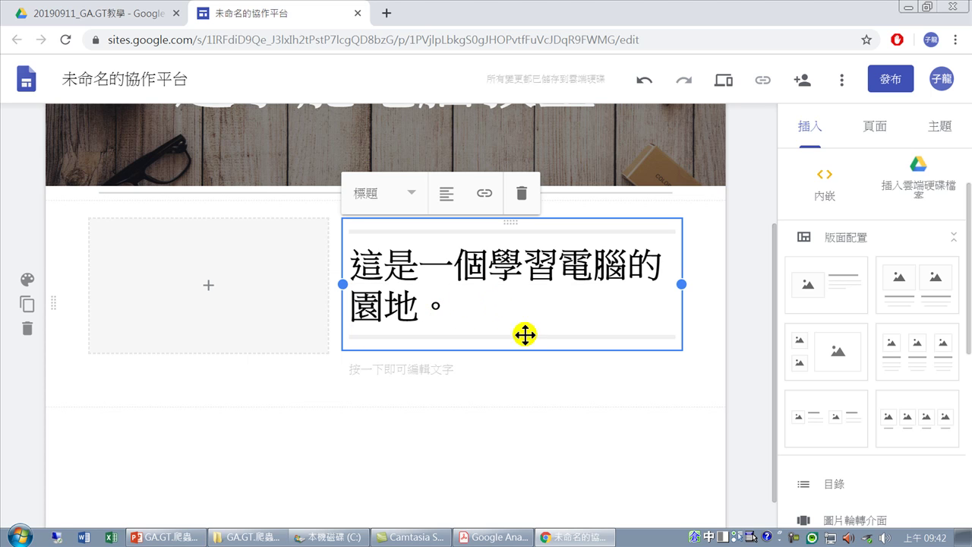
click(494, 449)
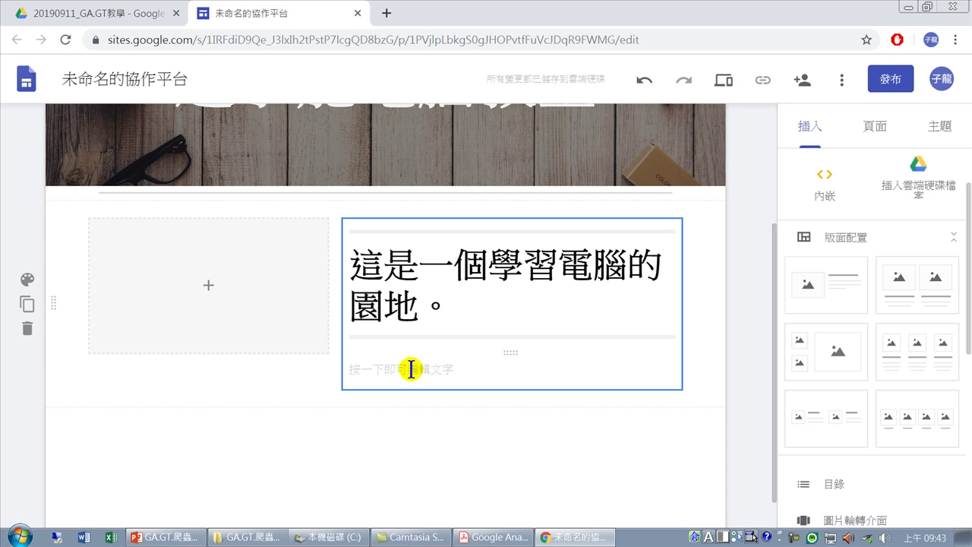
- Copy the page header's title text and use it as the site's document name in place of 未命名的協作平台
scroll(807, 242, up, 1)
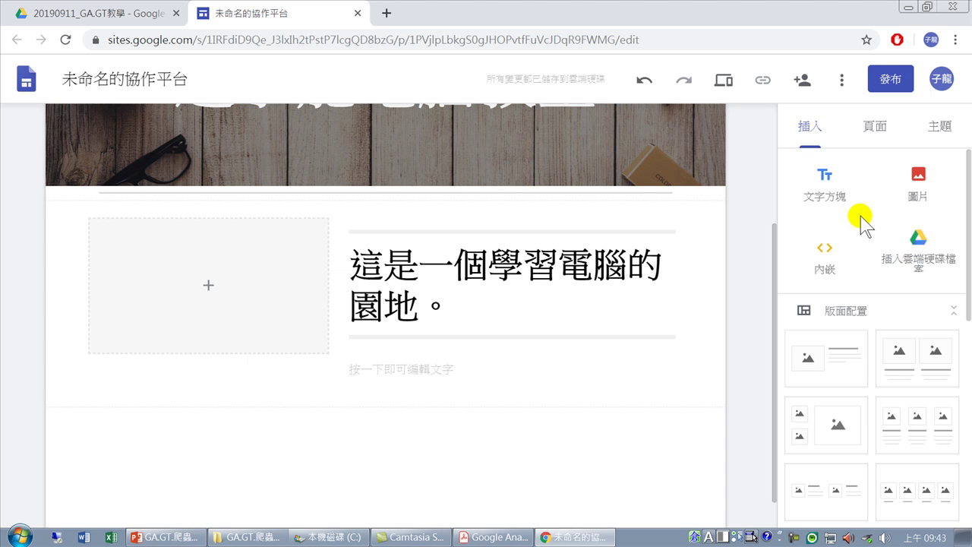
scroll(679, 210, up, 3)
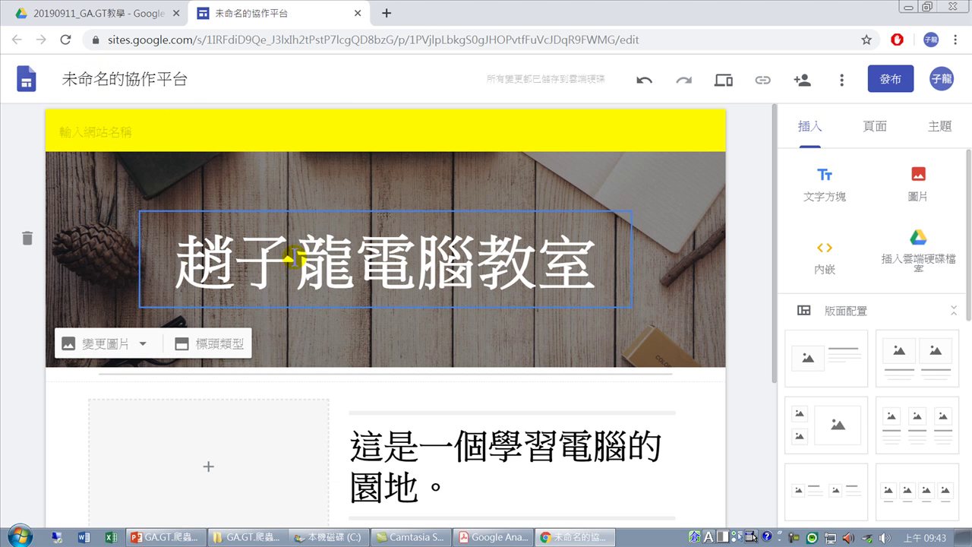
drag(176, 262, 585, 276)
key(ctrl+c)
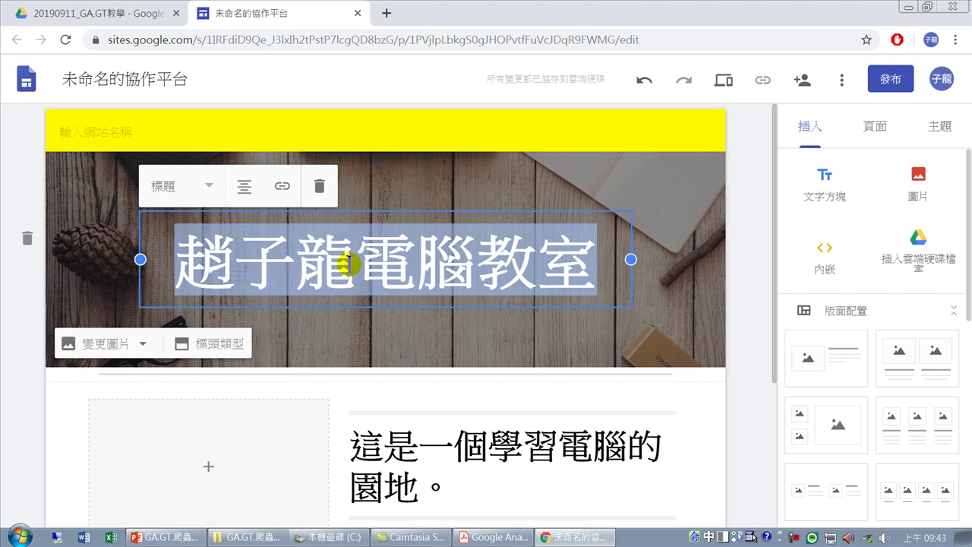
click(190, 262)
click(170, 85)
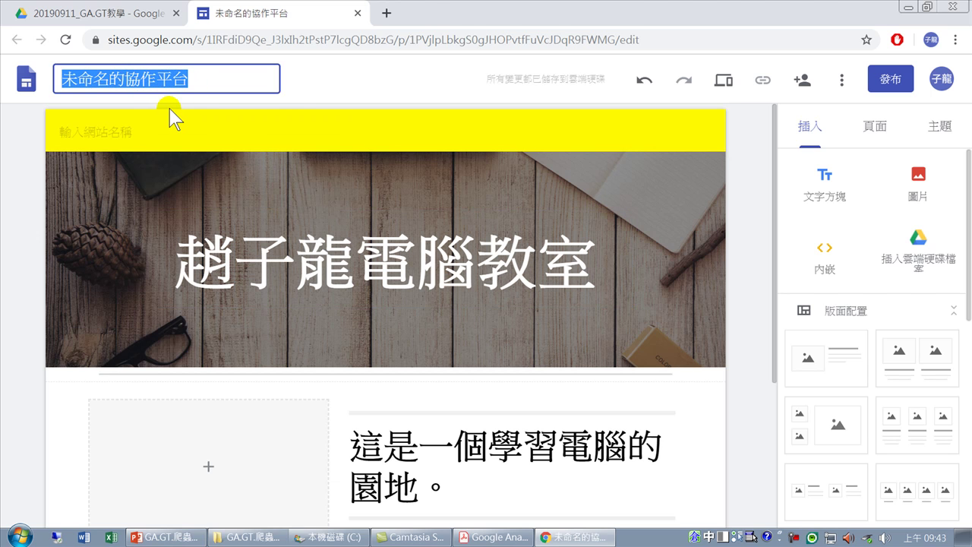
key(ctrl+v)
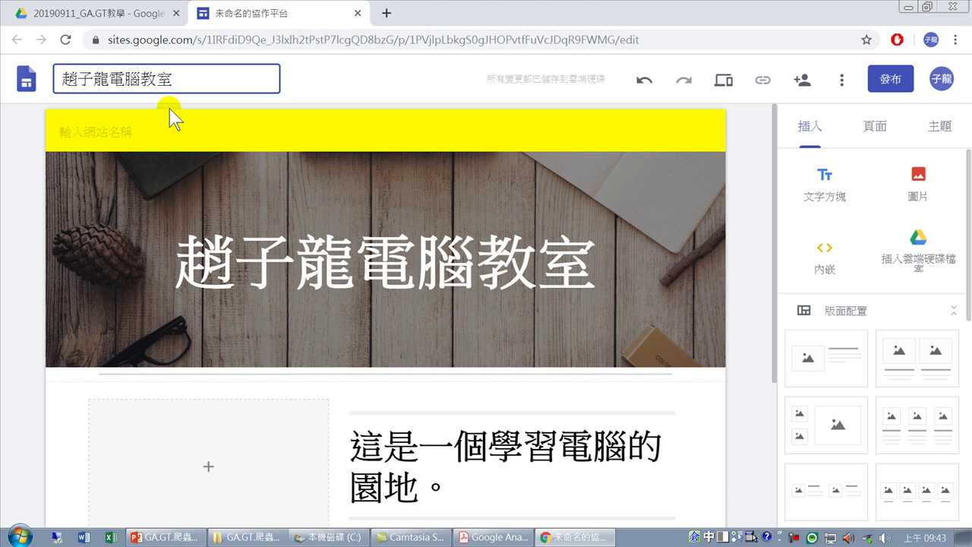
drag(109, 126, 60, 130)
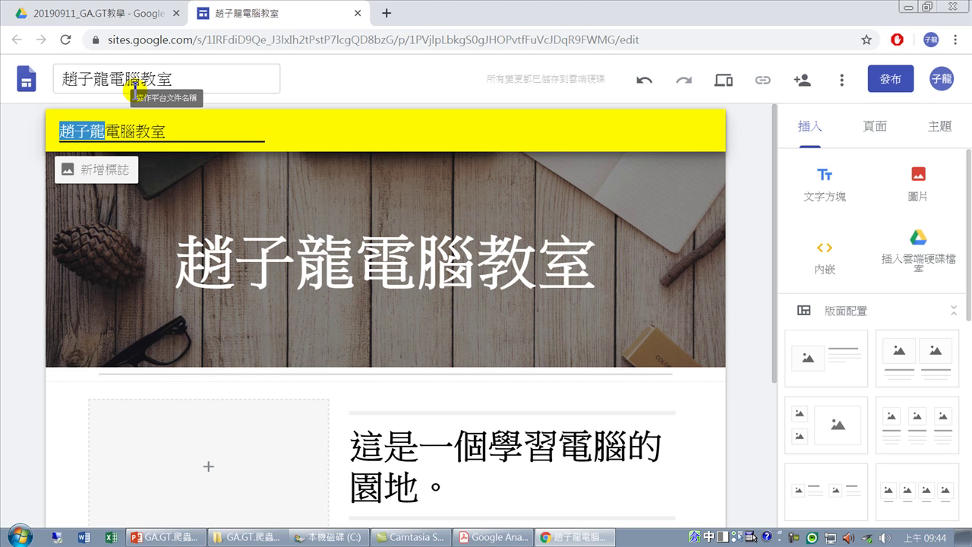
mouse_move(157, 192)
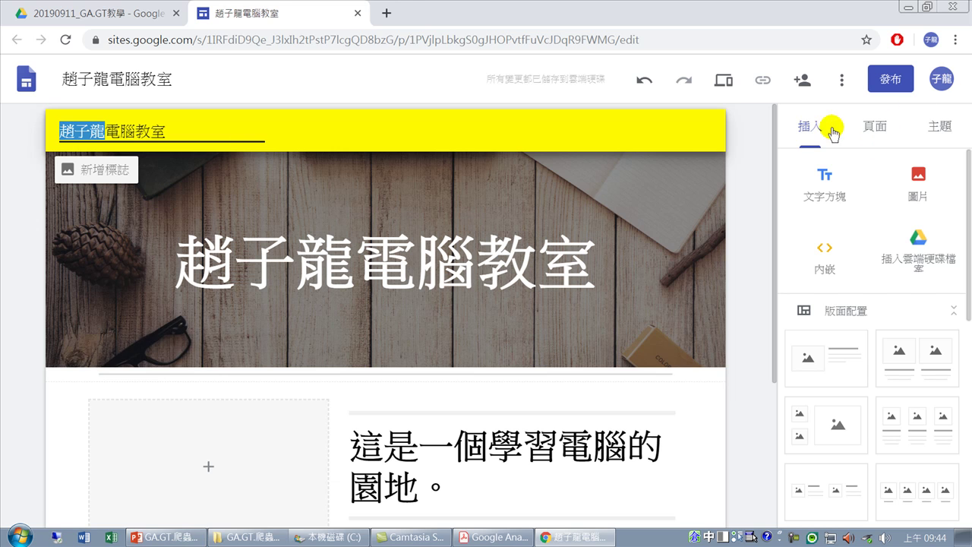
- Add a subpage named 最新消息 under the 首頁 page
click(873, 129)
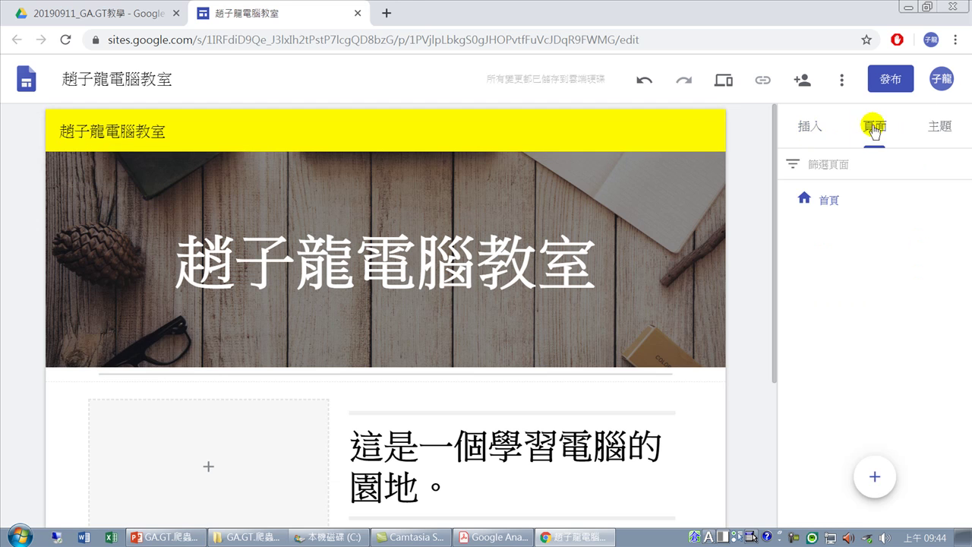
mouse_move(859, 202)
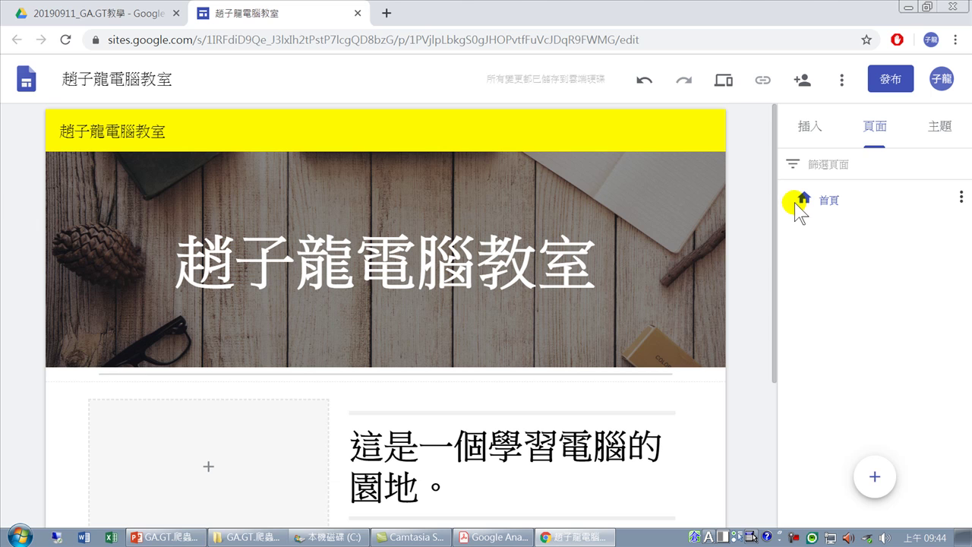
click(959, 199)
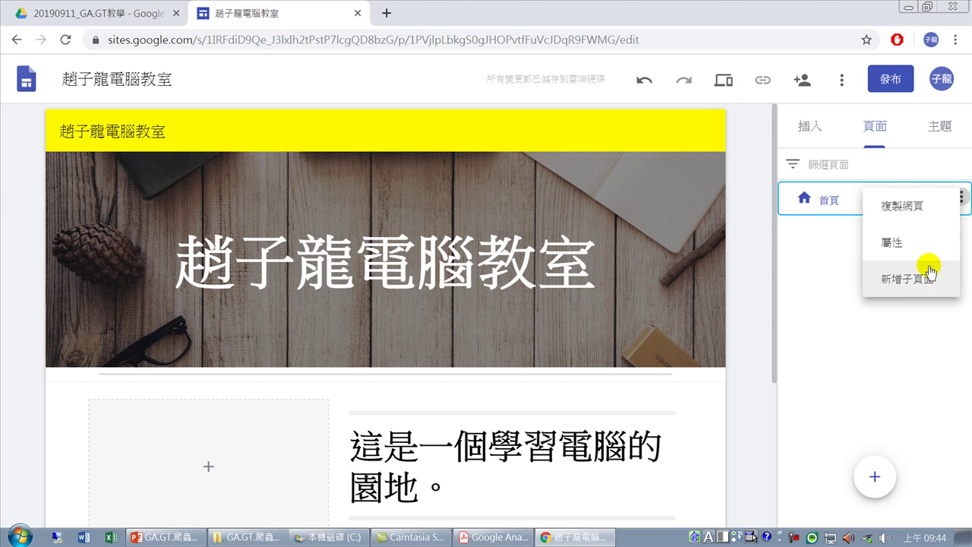
click(916, 281)
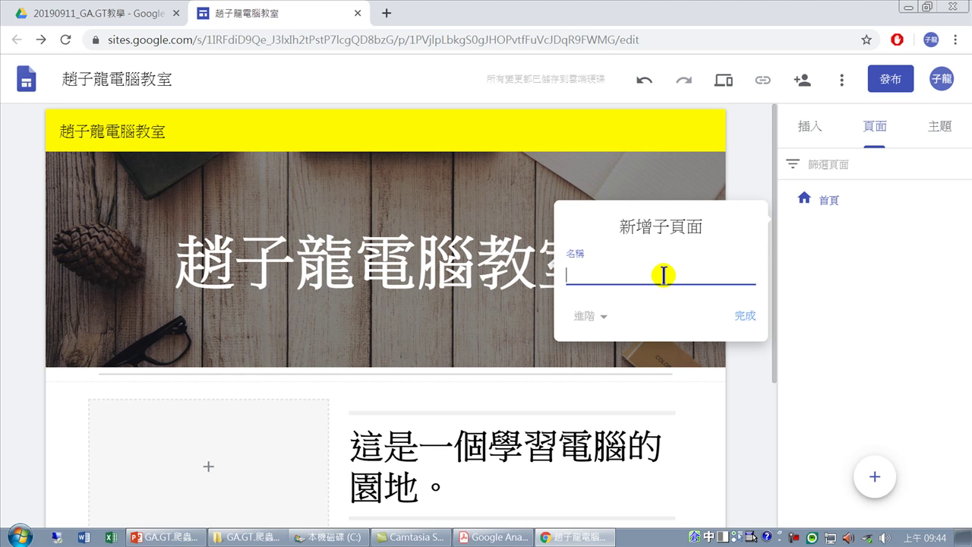
text(最)
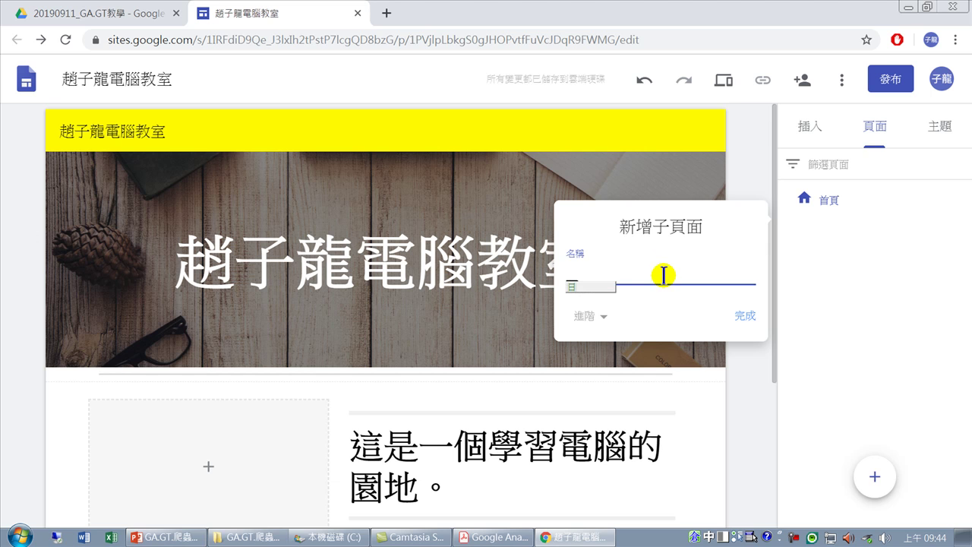
text(新消息)
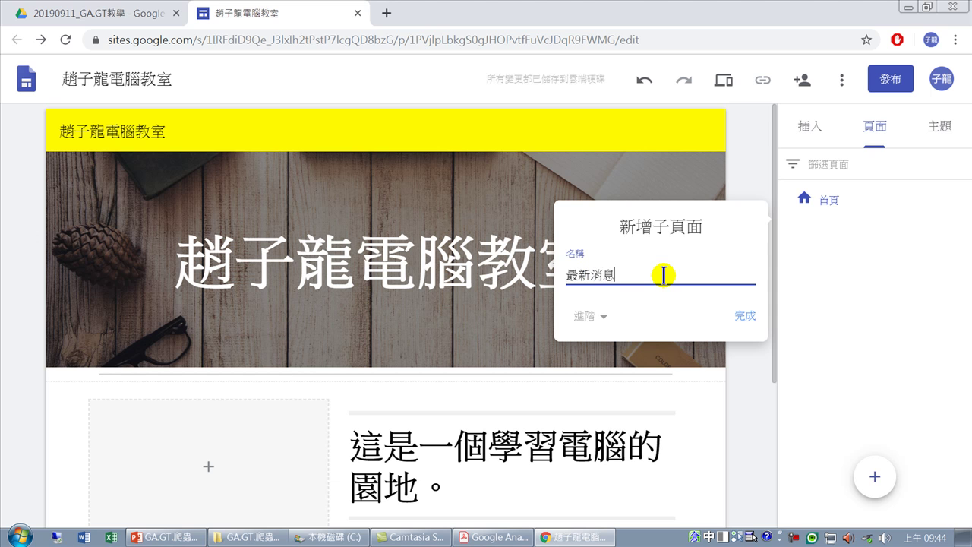
click(746, 314)
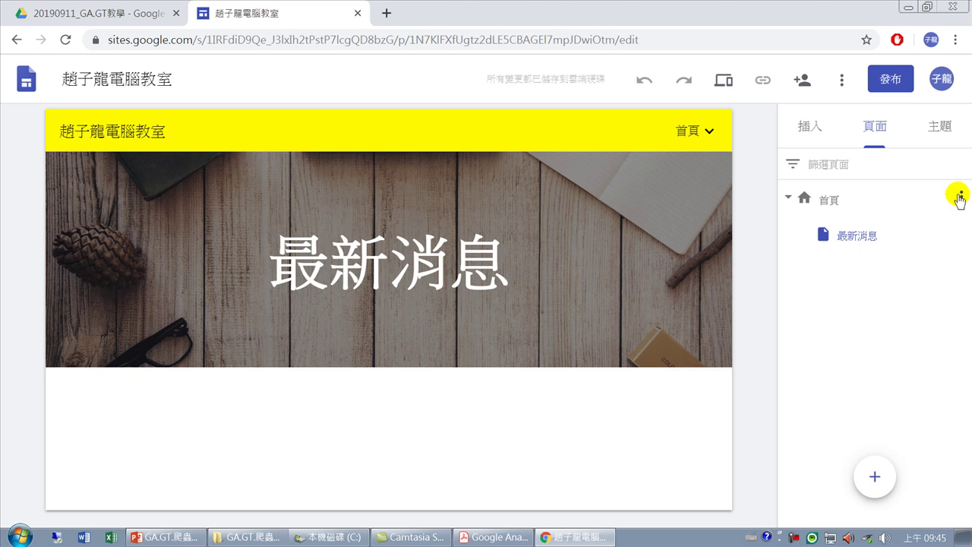
- Add a subpage named 電腦課程 under the 首頁 page
click(962, 198)
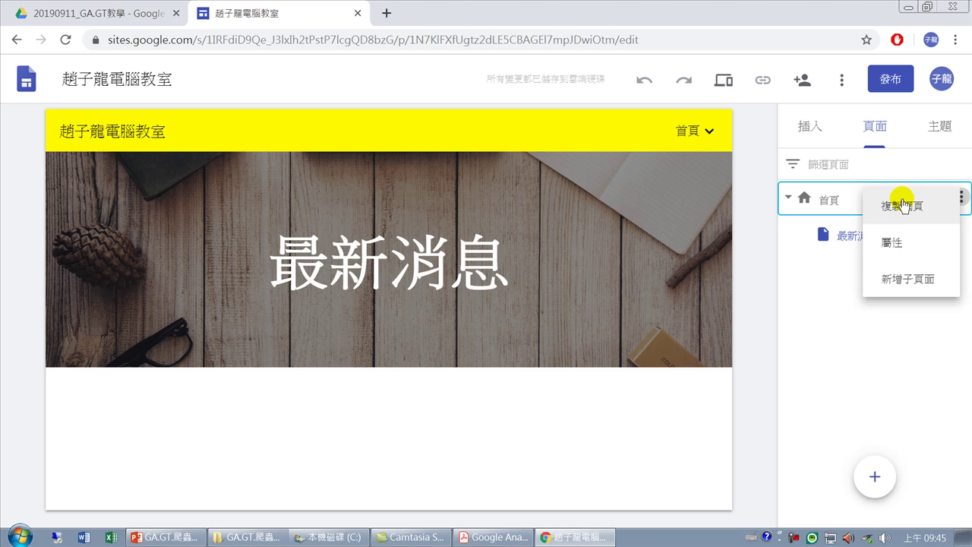
click(897, 282)
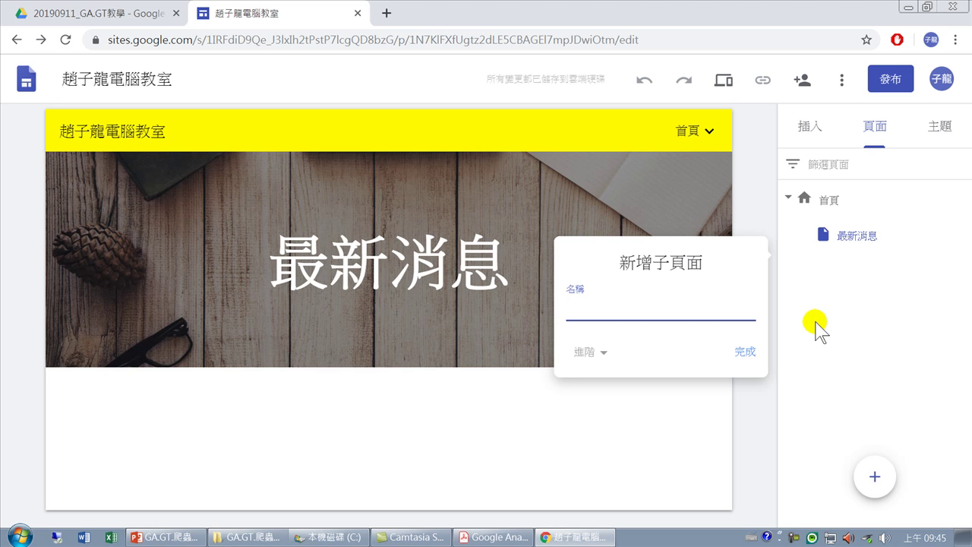
text(mb)
key(BackSpace)
key(BackSpace)
key(ctrl+shift)
text(電)
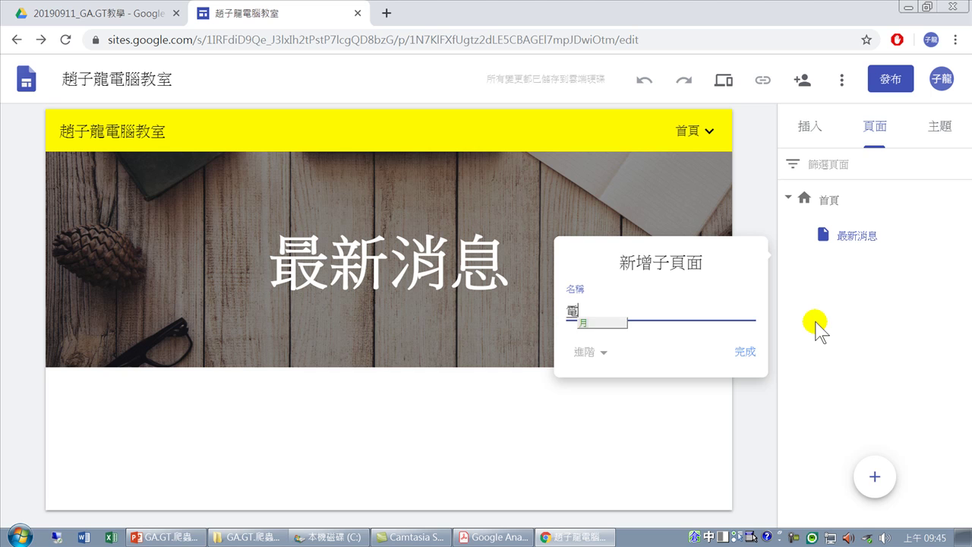
text(腦課程)
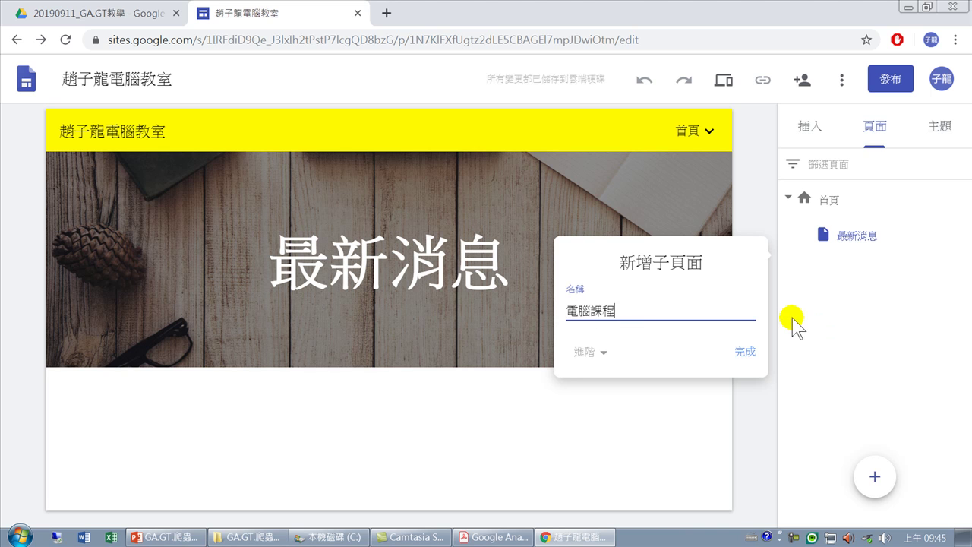
click(741, 353)
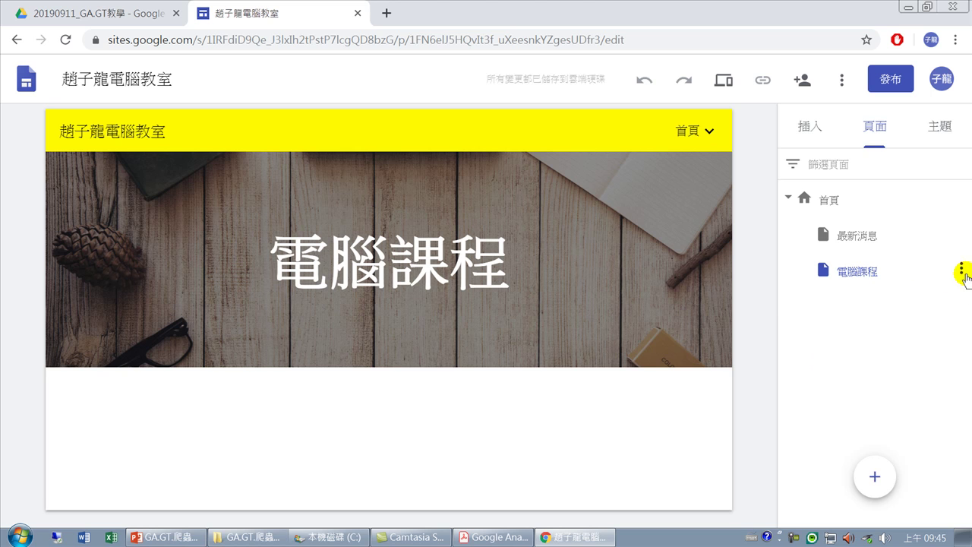
- Add a subpage named 連絡我們 under the 首頁 page
click(962, 272)
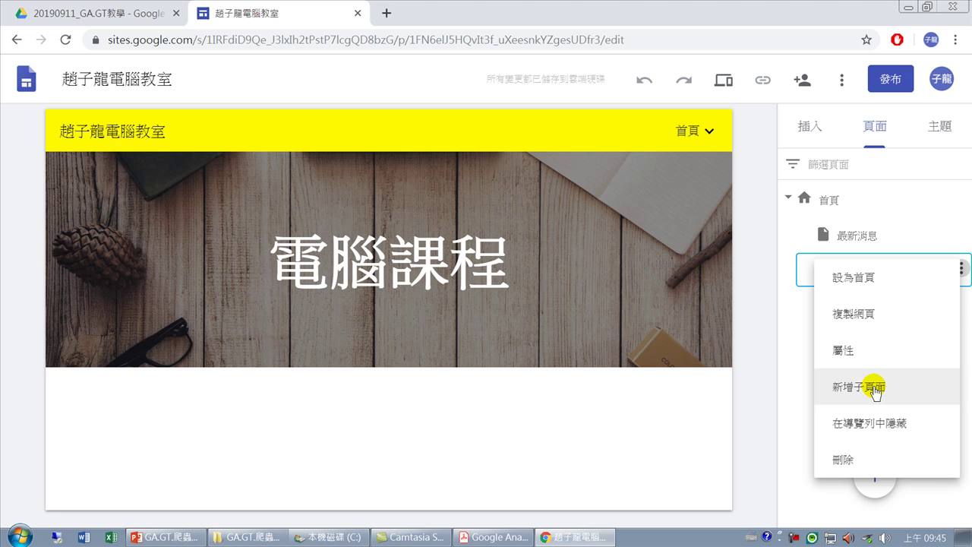
click(766, 298)
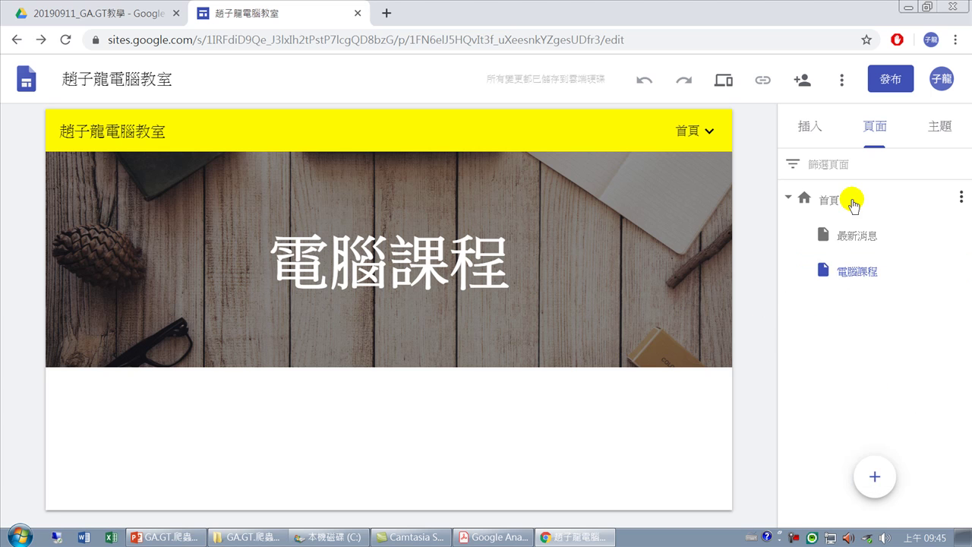
click(962, 197)
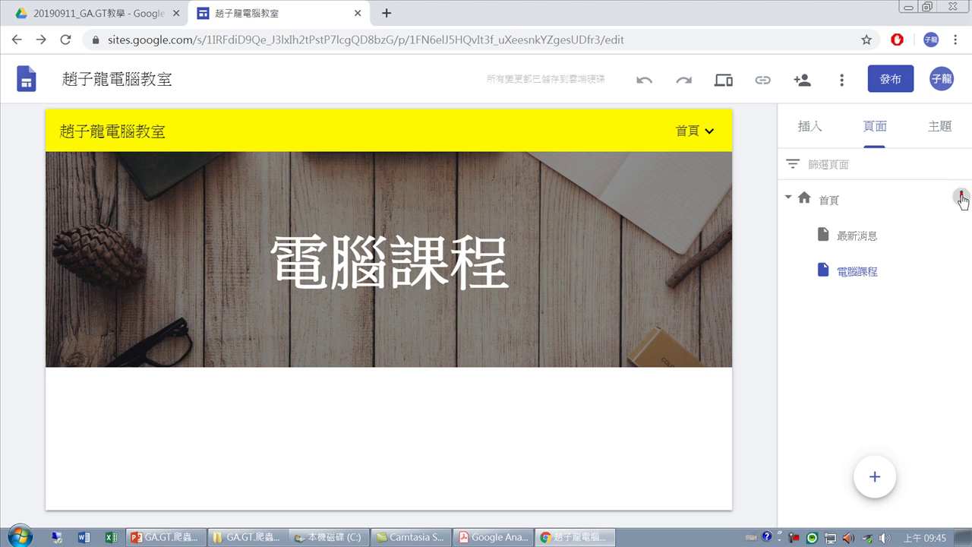
click(909, 281)
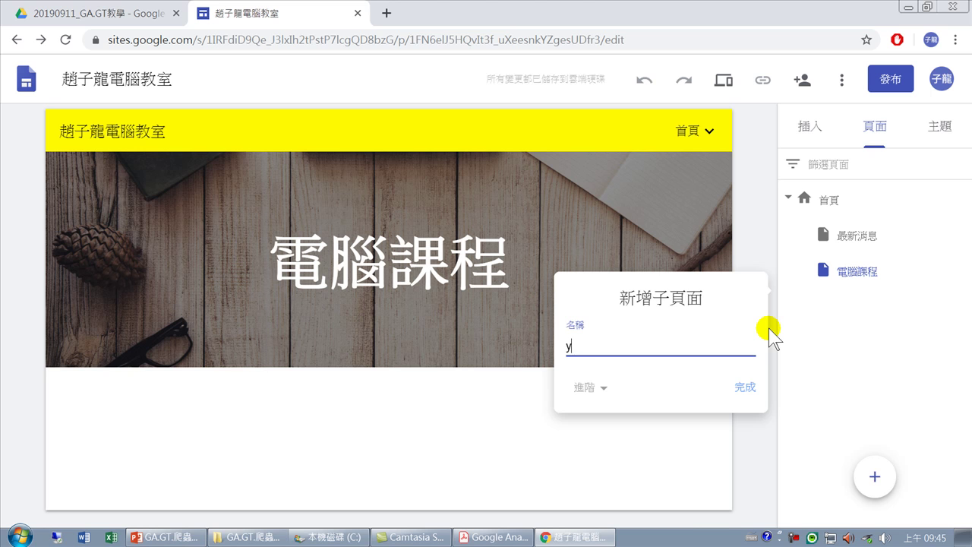
key(ctrl+space)
text(yj連絡我)
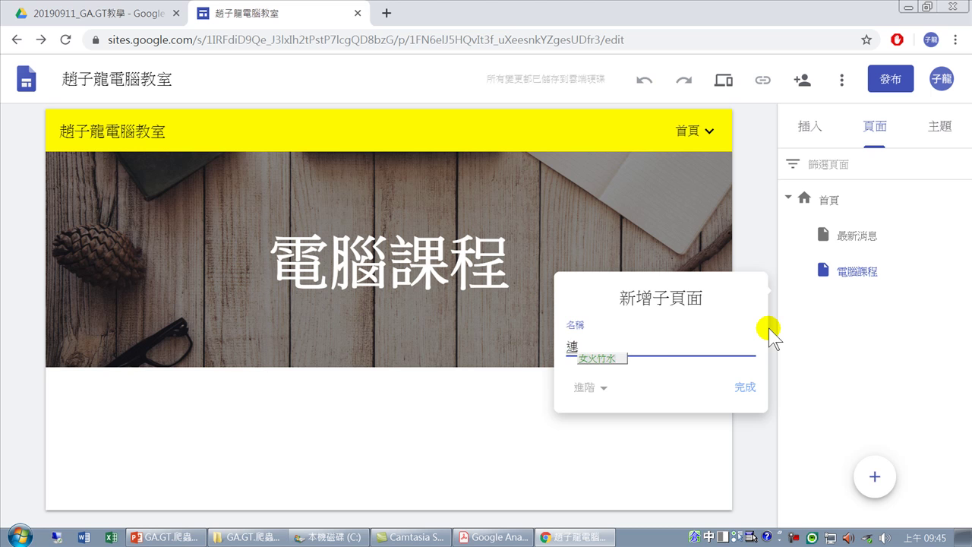
text(們)
key(ctrl+space)
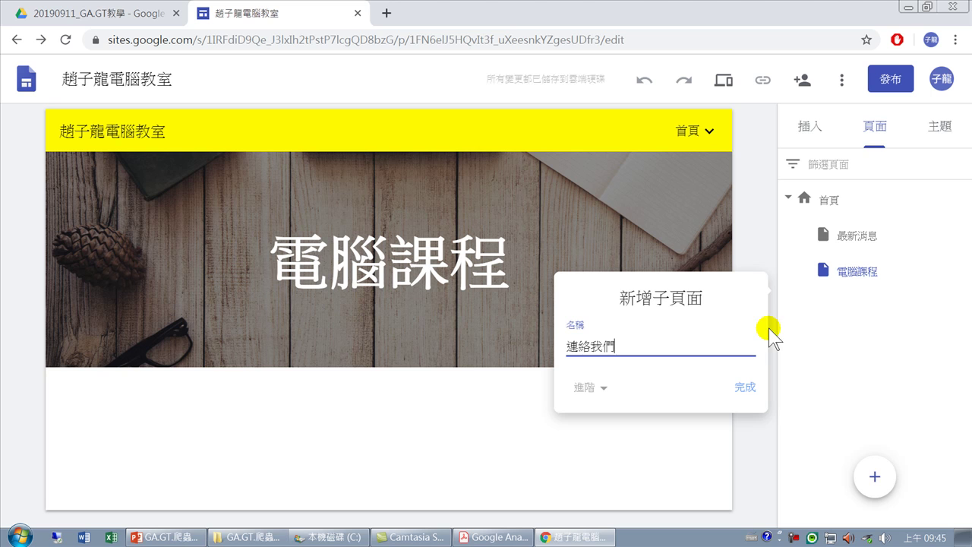
click(754, 393)
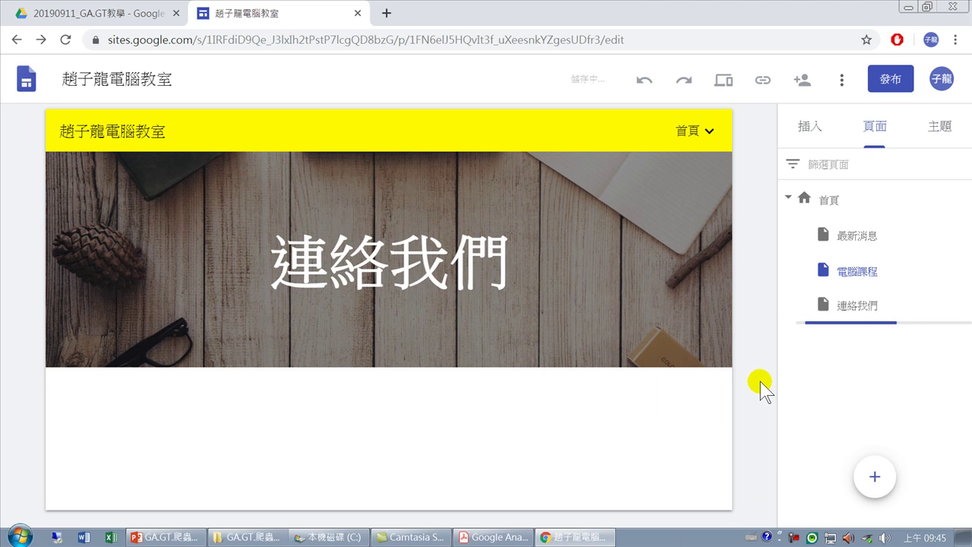
- Check the site navigation by visiting 電腦課程 from the 首頁 dropdown and returning to 首頁, and look over the site's additional options
click(830, 199)
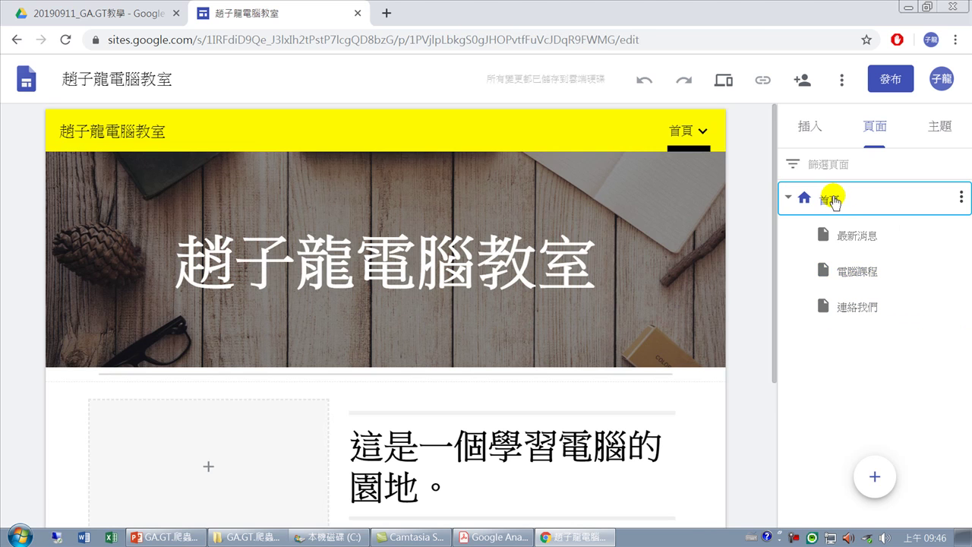
click(702, 131)
click(332, 321)
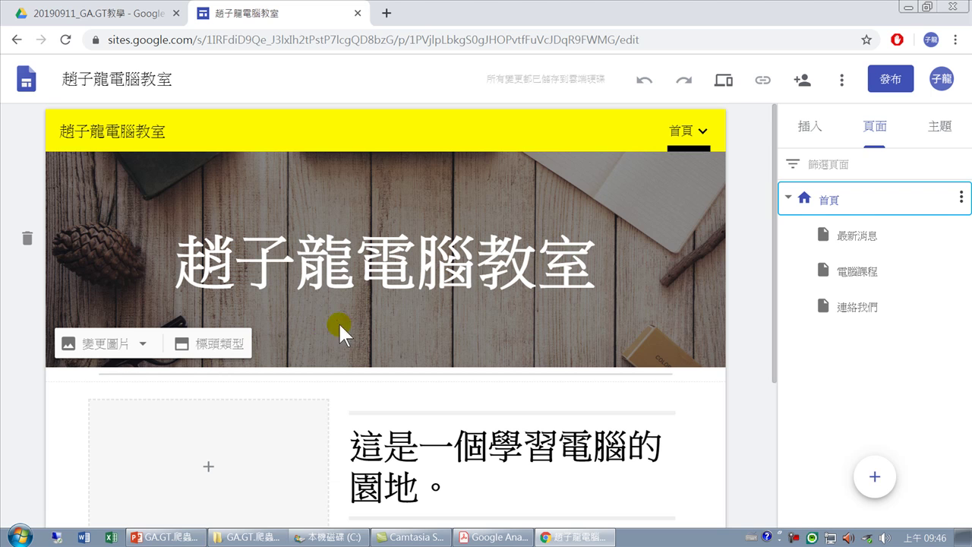
click(704, 131)
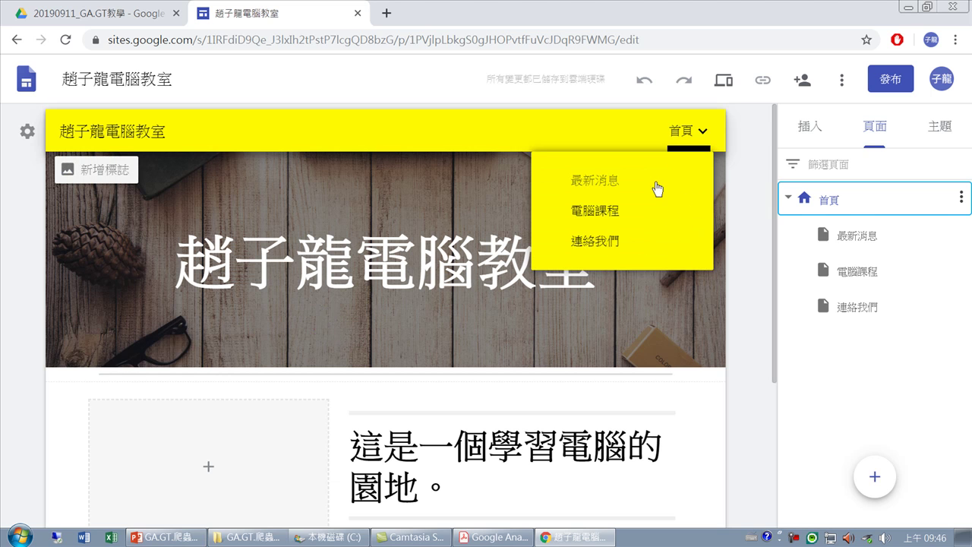
click(617, 213)
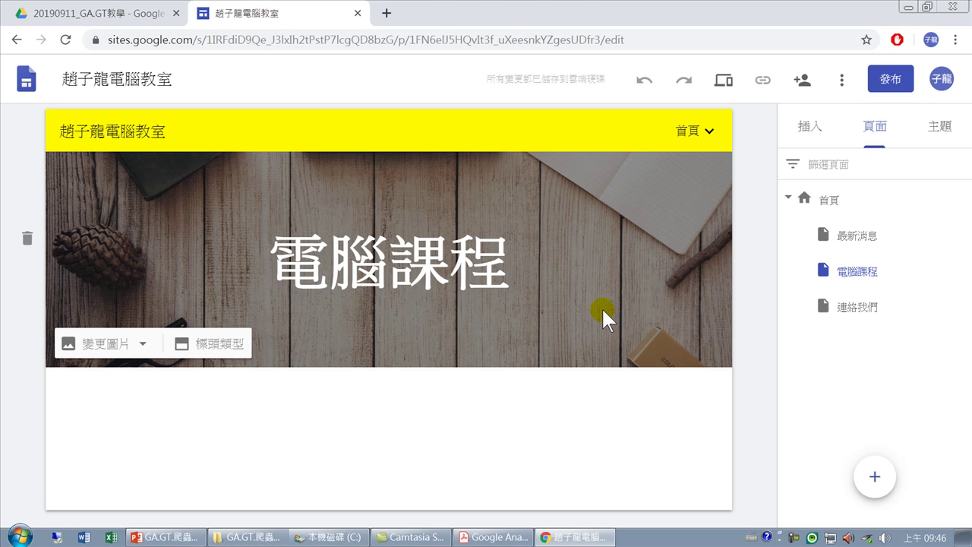
click(687, 134)
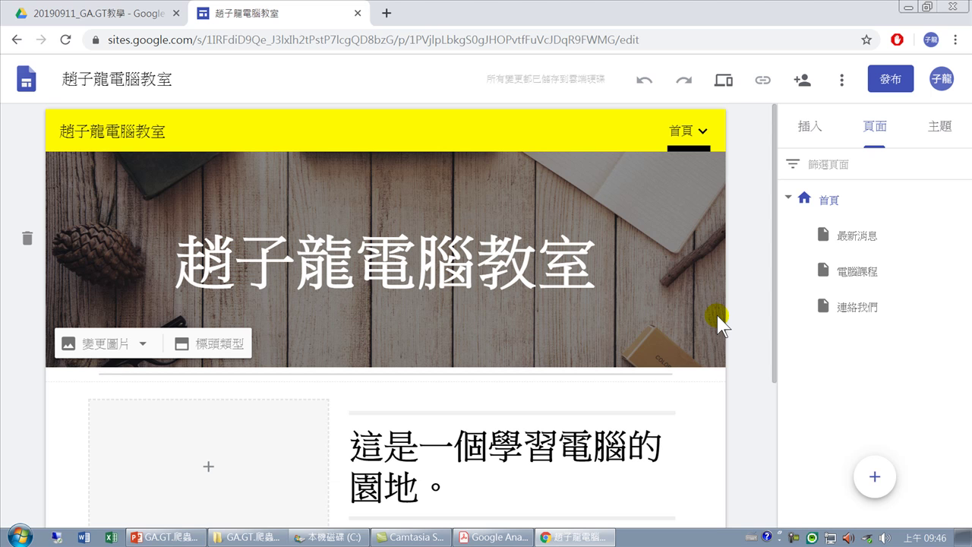
click(841, 80)
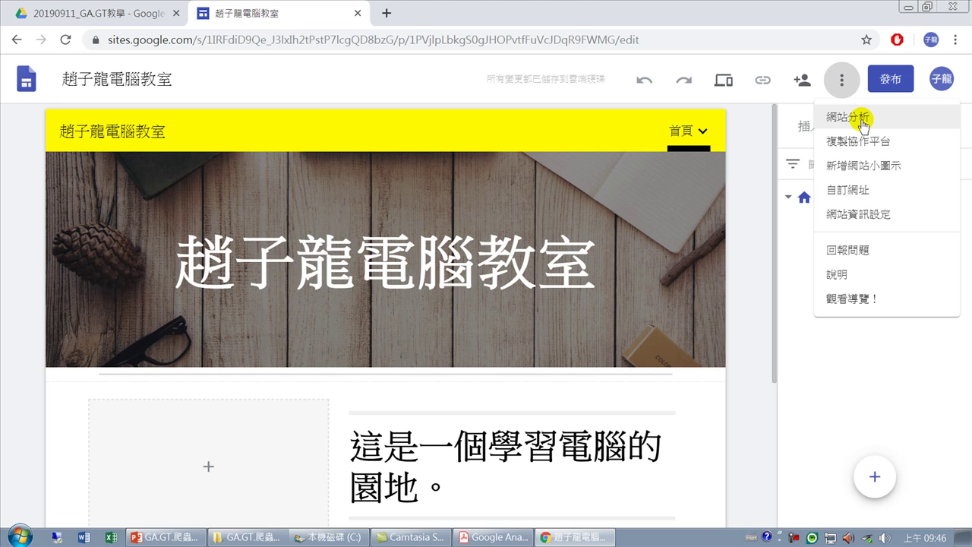
click(738, 180)
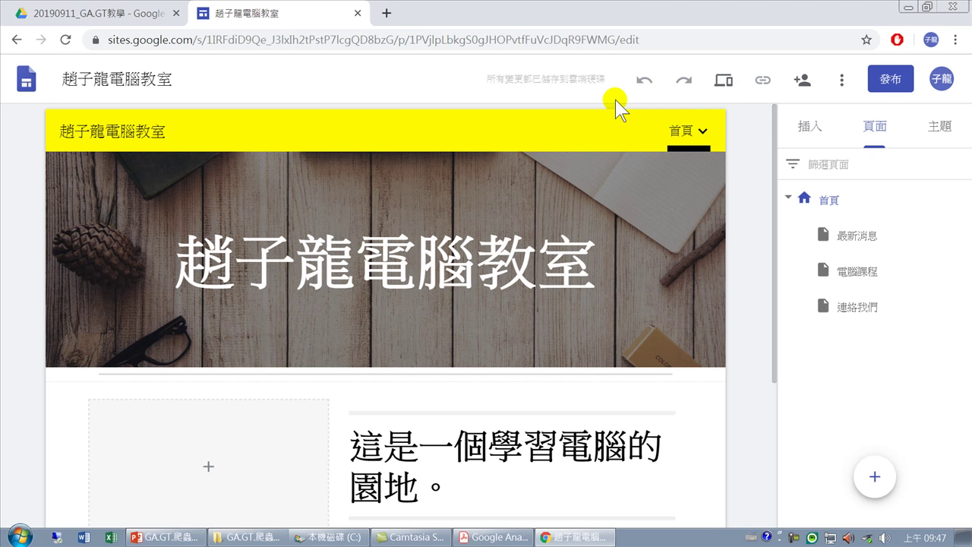
- Start publishing the site to the web and enter kensun7 as its web address
click(891, 78)
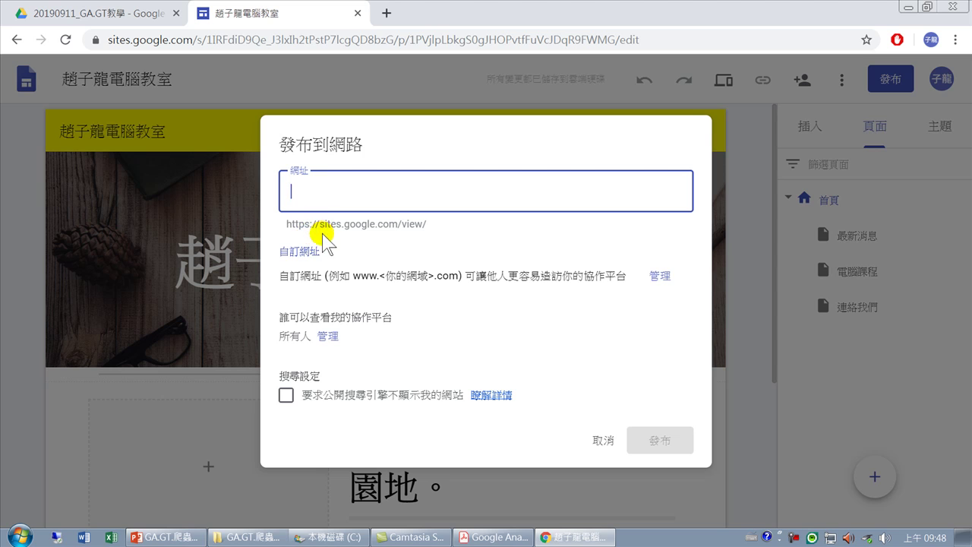
drag(319, 221, 345, 226)
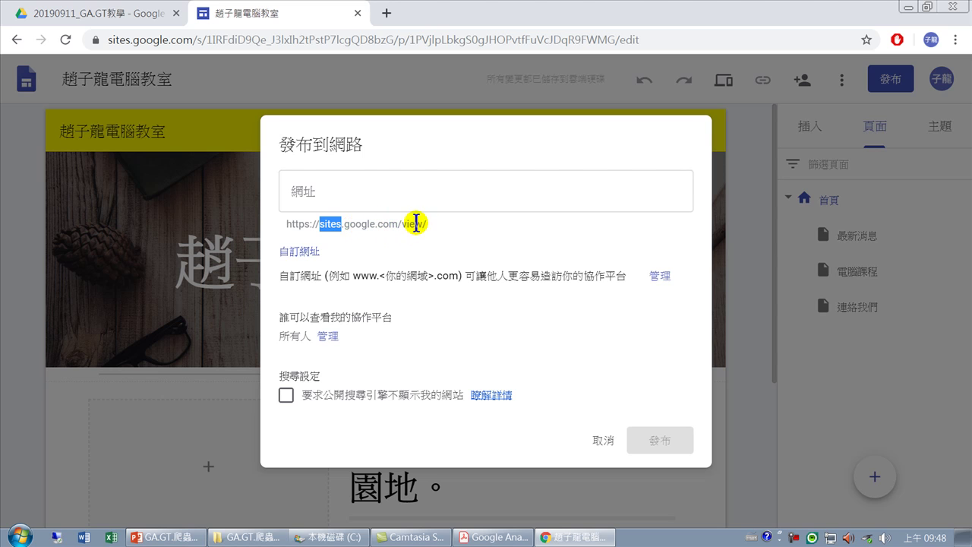
click(337, 190)
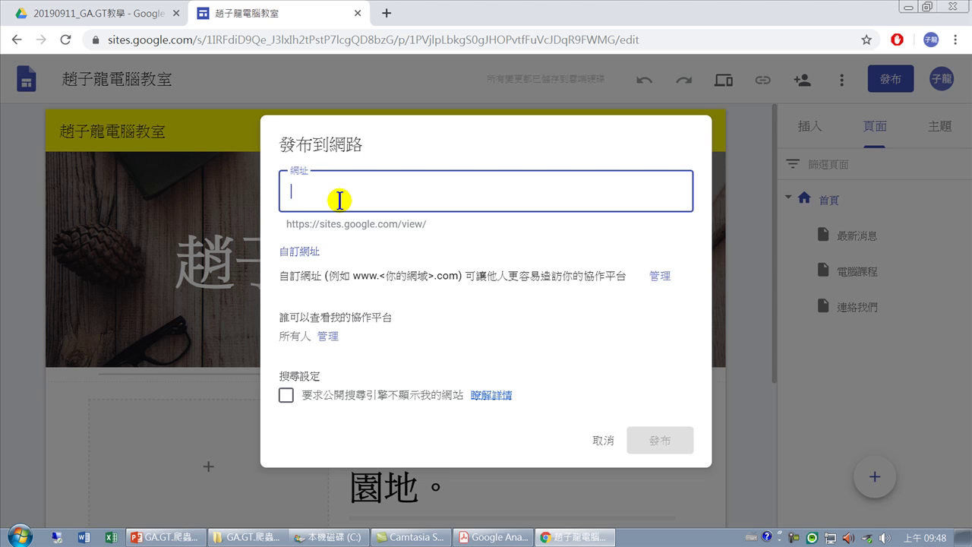
text(kensun)
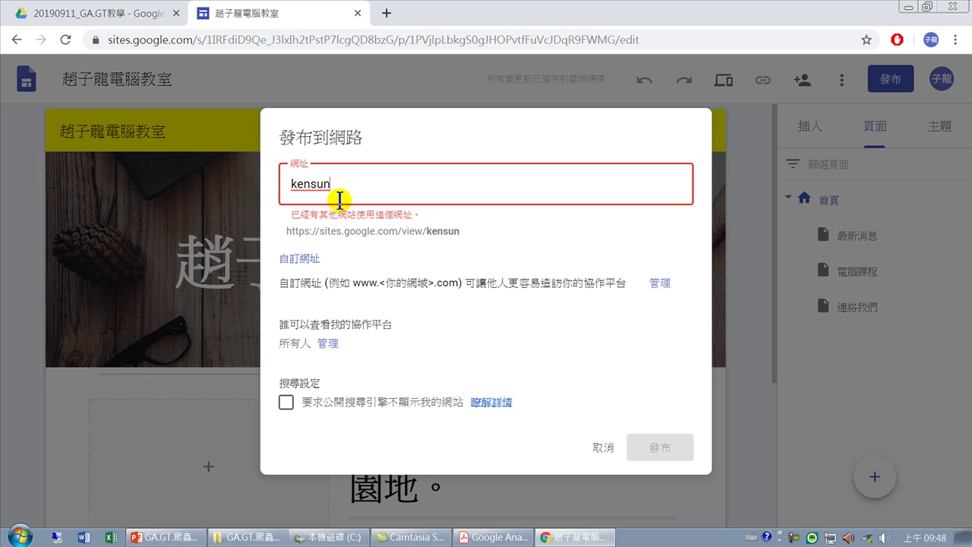
text(0)
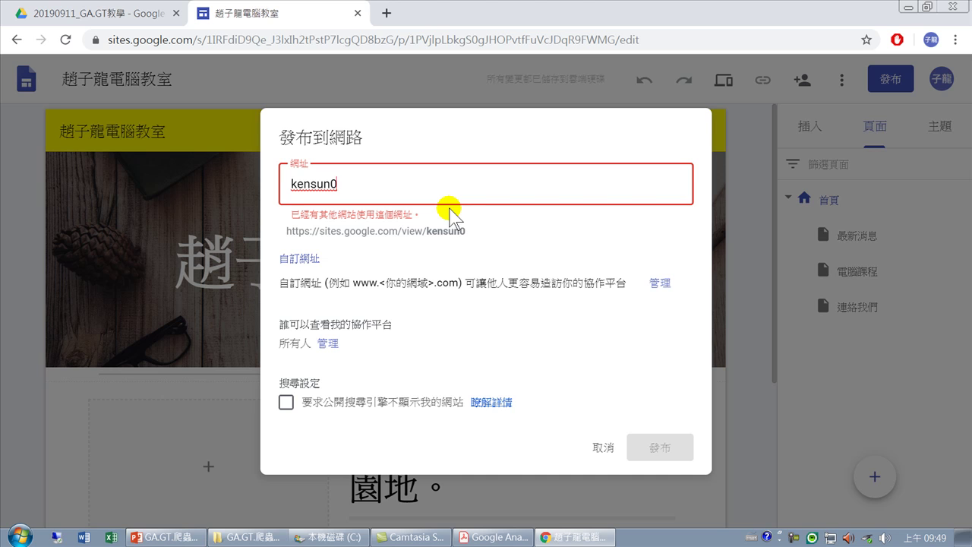
key(BackSpace)
text(1)
key(BackSpace)
text(6)
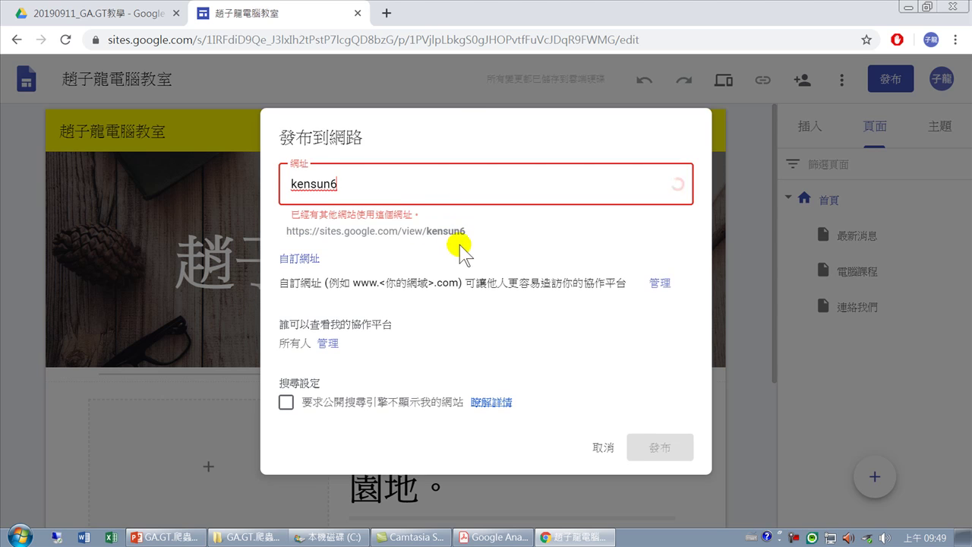
key(BackSpace)
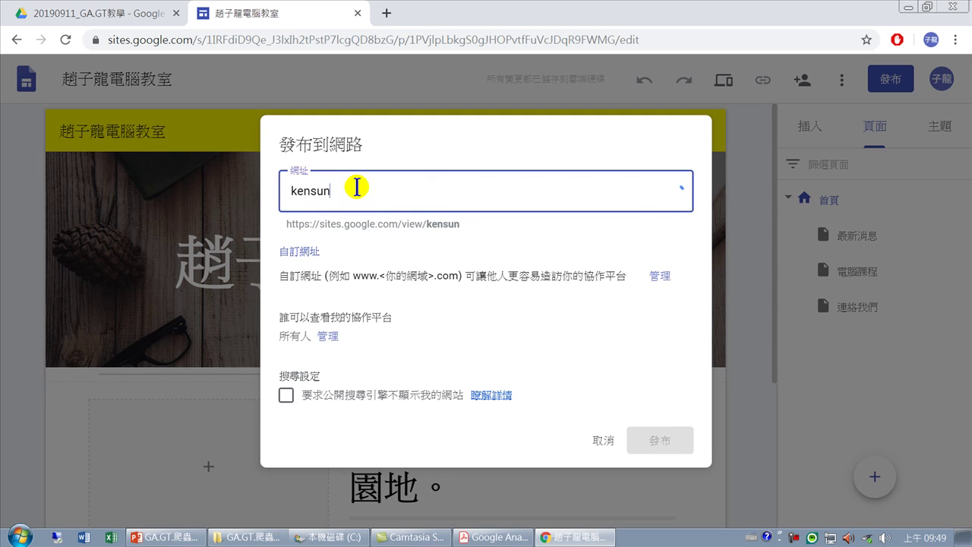
text(7)
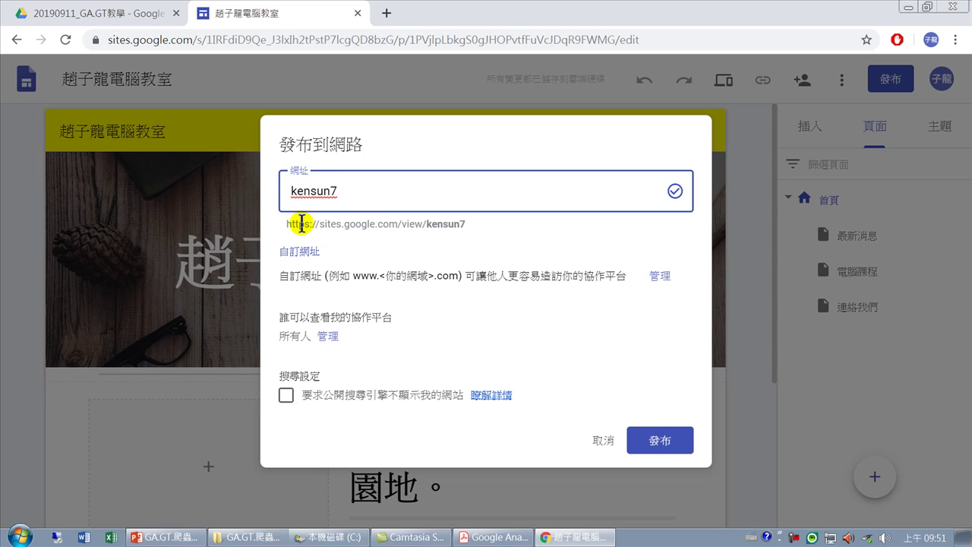
- Copy the site's full web address and publish the site
drag(287, 224, 395, 226)
right_click(396, 225)
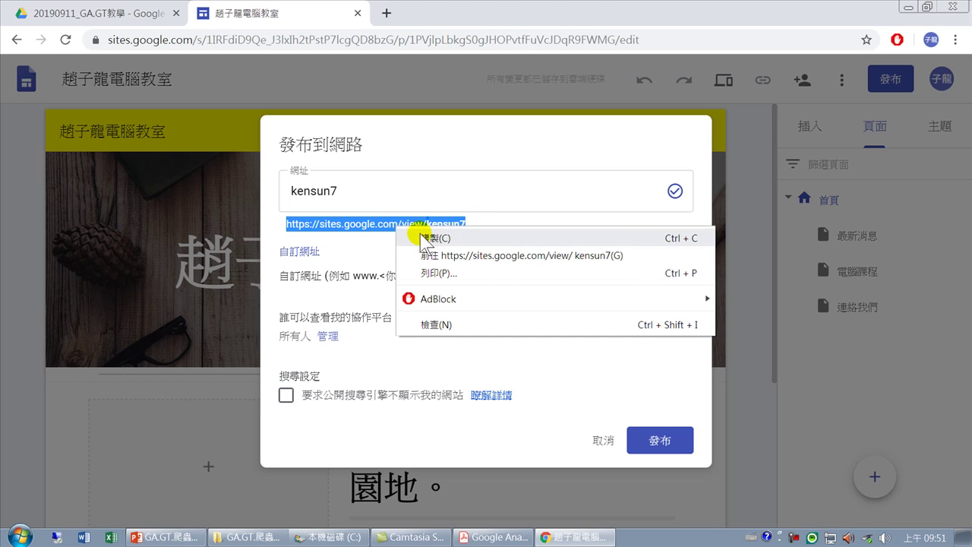
click(423, 236)
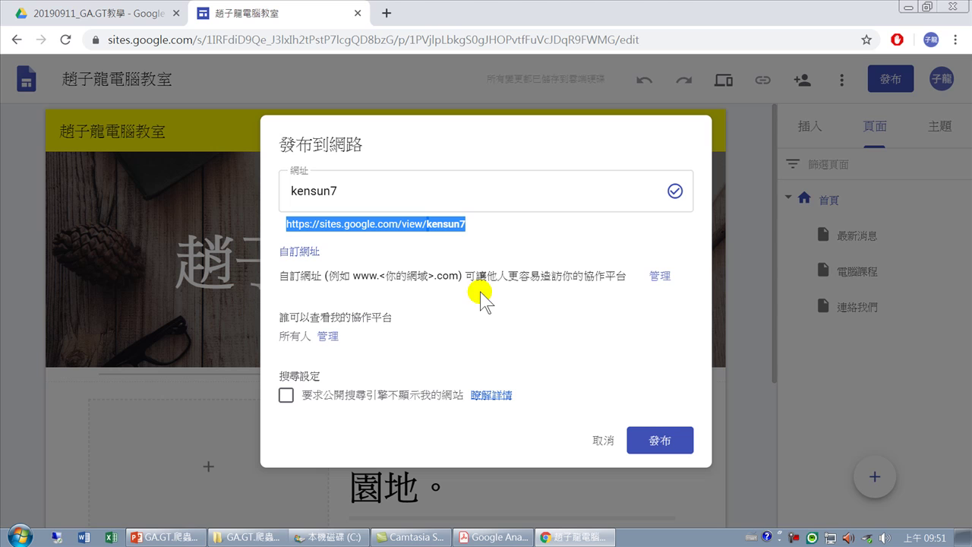
click(660, 440)
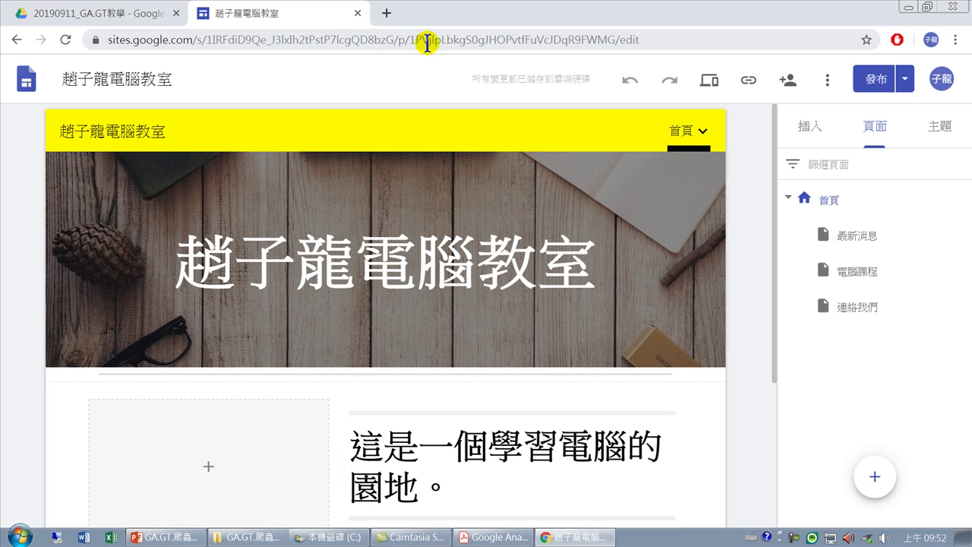
click(387, 13)
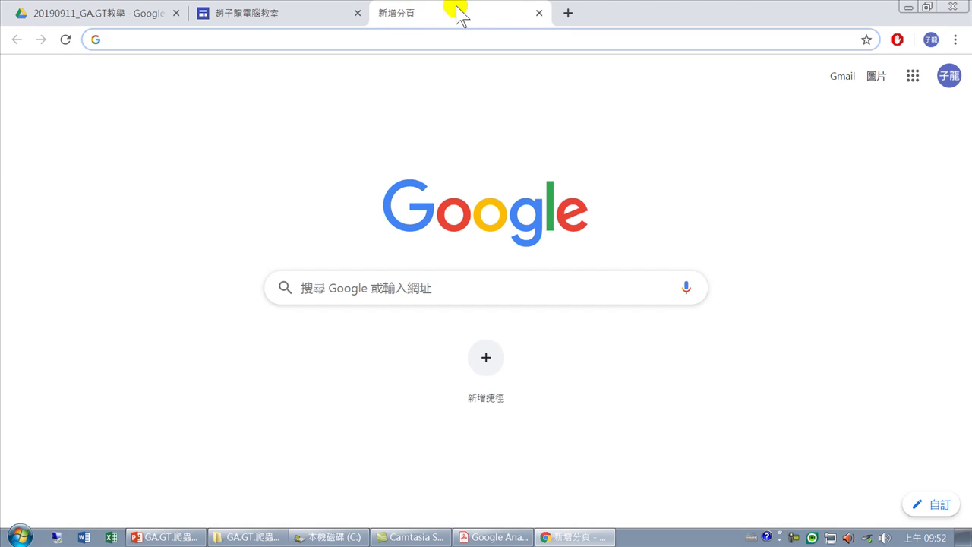
click(394, 38)
key(ctrl+v)
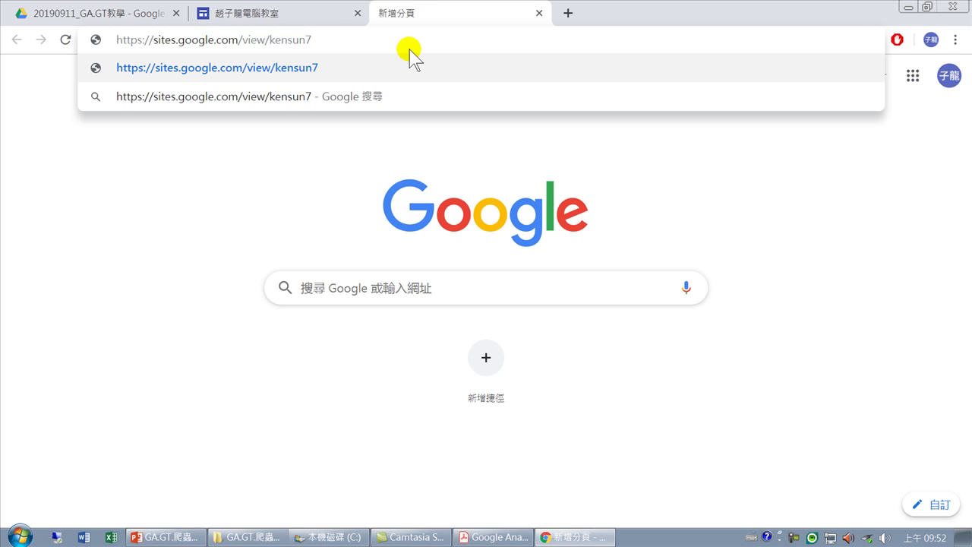
key(Return)
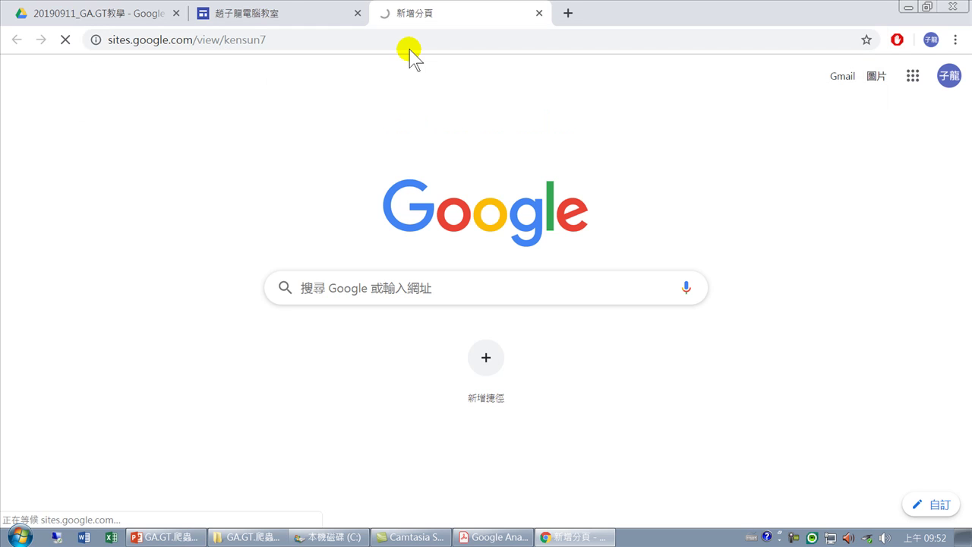